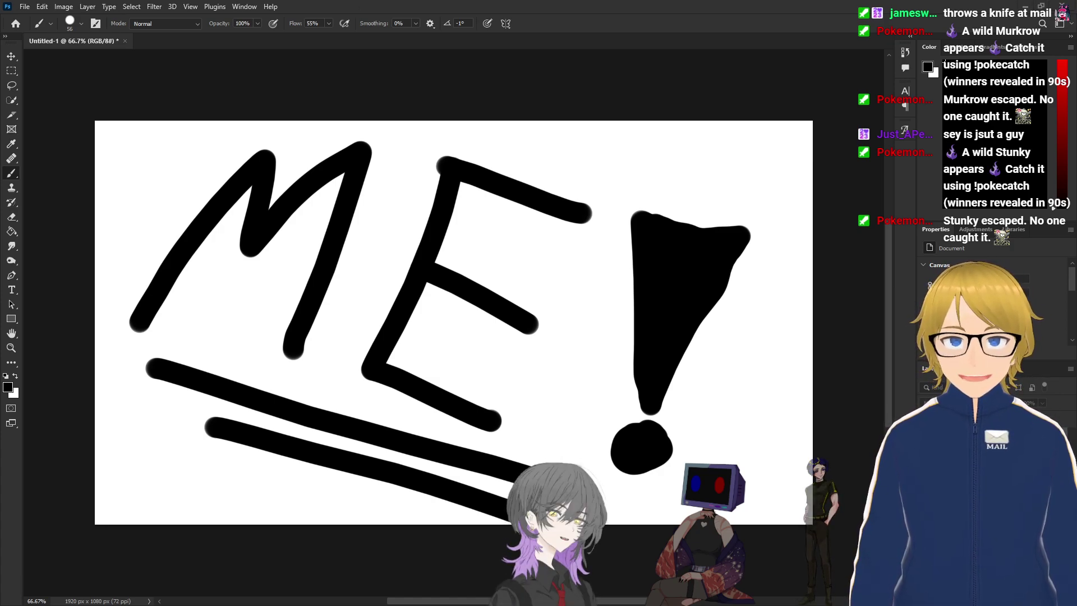
# Step: Undo all strokes of the handwritten "ME!" and its double underline until the canvas is blank
pyautogui.hotkey('ctrl', 'z')
pyautogui.hotkey('ctrl', 'z')
pyautogui.hotkey('ctrl', 'z')
pyautogui.hotkey('ctrl', 'z')
pyautogui.hotkey('ctrl', 'z')
pyautogui.hotkey('ctrl', 'z')
pyautogui.hotkey('ctrl', 'z')
pyautogui.hotkey('ctrl', 'z')
pyautogui.hotkey('ctrl', 'z')
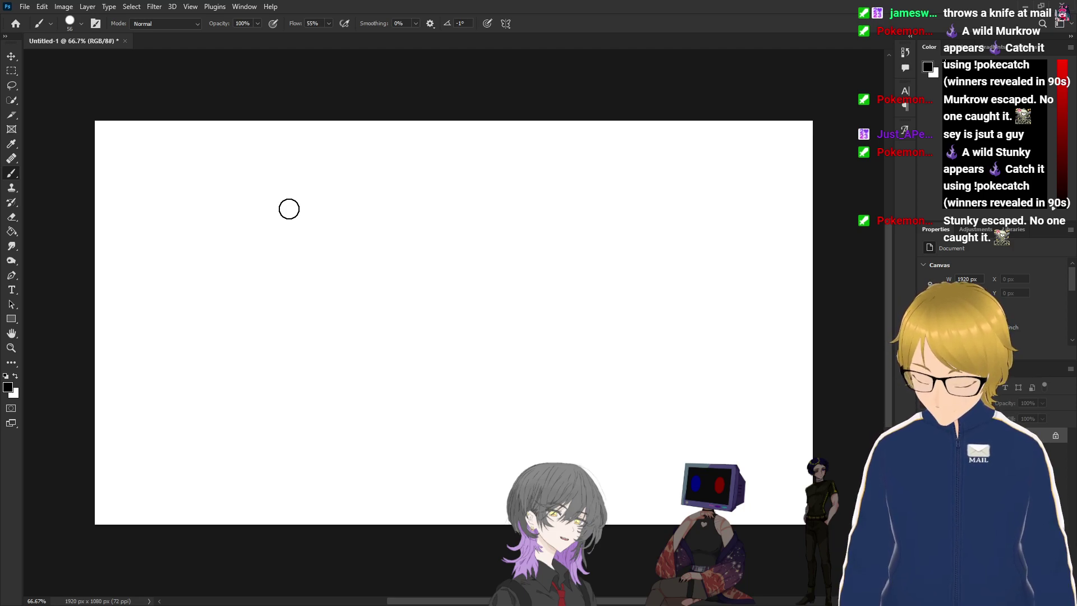
pyautogui.moveTo(169, 153); pyautogui.dragTo(243, 303)
pyautogui.moveTo(262, 197); pyautogui.dragTo(128, 444)
pyautogui.hotkey('ctrl', 'z')
pyautogui.hotkey('ctrl', 'z')
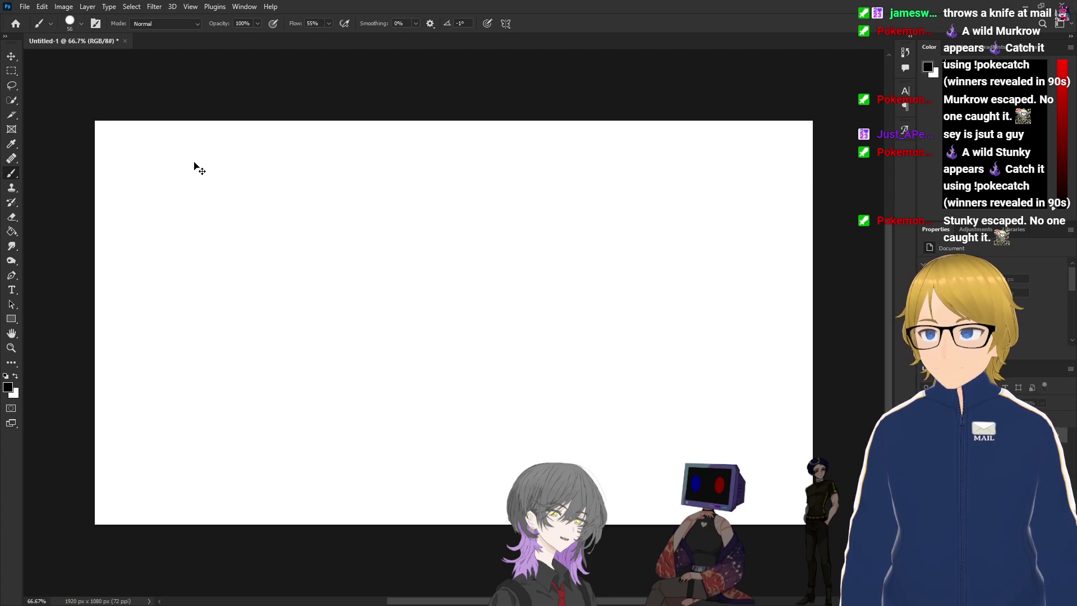
# Step: Handwrite "Yoshi" in large black brush strokes from the canvas's left side to past its middle
pyautogui.moveTo(161, 152); pyautogui.dragTo(266, 234)
pyautogui.moveTo(305, 183); pyautogui.dragTo(182, 385)
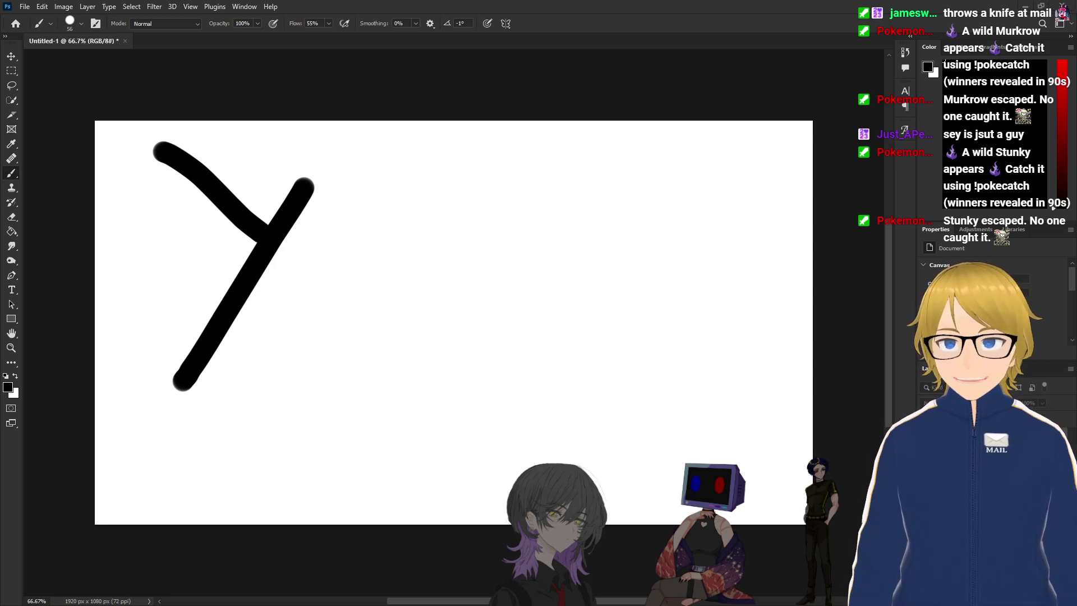
pyautogui.moveTo(286, 300)
pyautogui.mouseDown()
pyautogui.moveTo(275, 322)
pyautogui.moveTo(308, 300)
pyautogui.moveTo(284, 297)
pyautogui.mouseUp()
pyautogui.moveTo(446, 298); pyautogui.dragTo(373, 377)
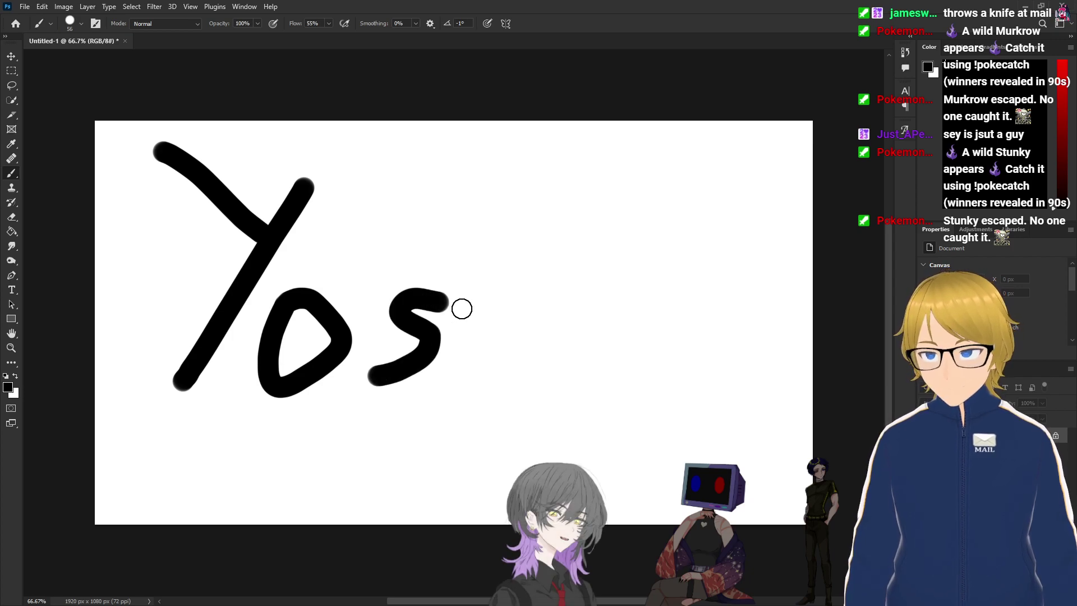
pyautogui.hotkey('ctrl', 'z')
pyautogui.moveTo(446, 305)
pyautogui.mouseDown()
pyautogui.moveTo(423, 344)
pyautogui.moveTo(358, 387)
pyautogui.mouseUp()
pyautogui.moveTo(471, 200)
pyautogui.mouseDown()
pyautogui.moveTo(473, 382)
pyautogui.moveTo(524, 346)
pyautogui.moveTo(527, 378)
pyautogui.mouseUp()
pyautogui.moveTo(570, 319); pyautogui.dragTo(570, 369)
pyautogui.click(570, 257)
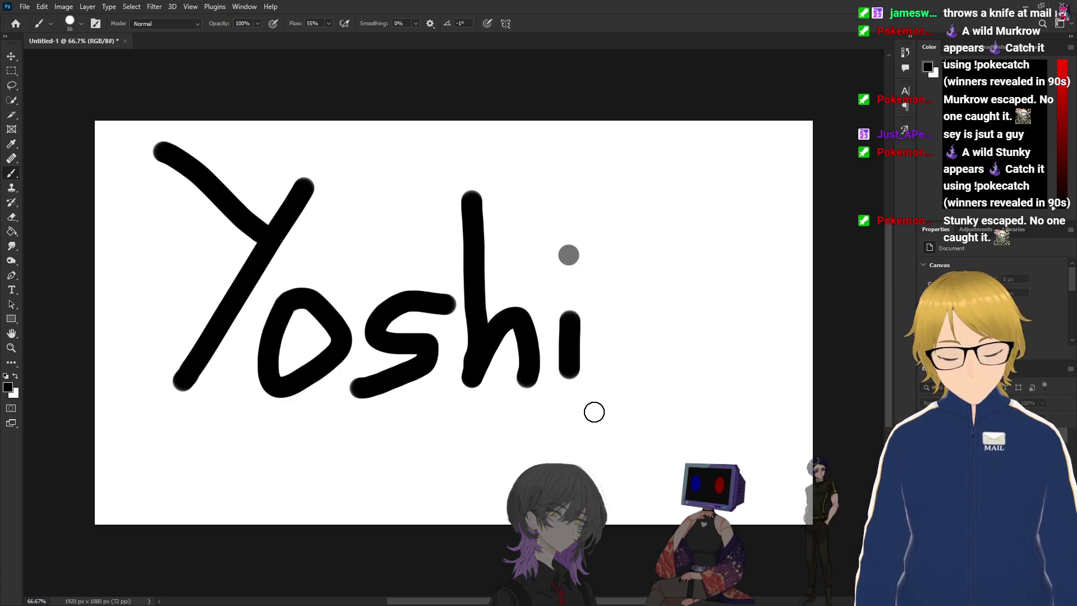
pyautogui.click(568, 255)
pyautogui.click(568, 255)
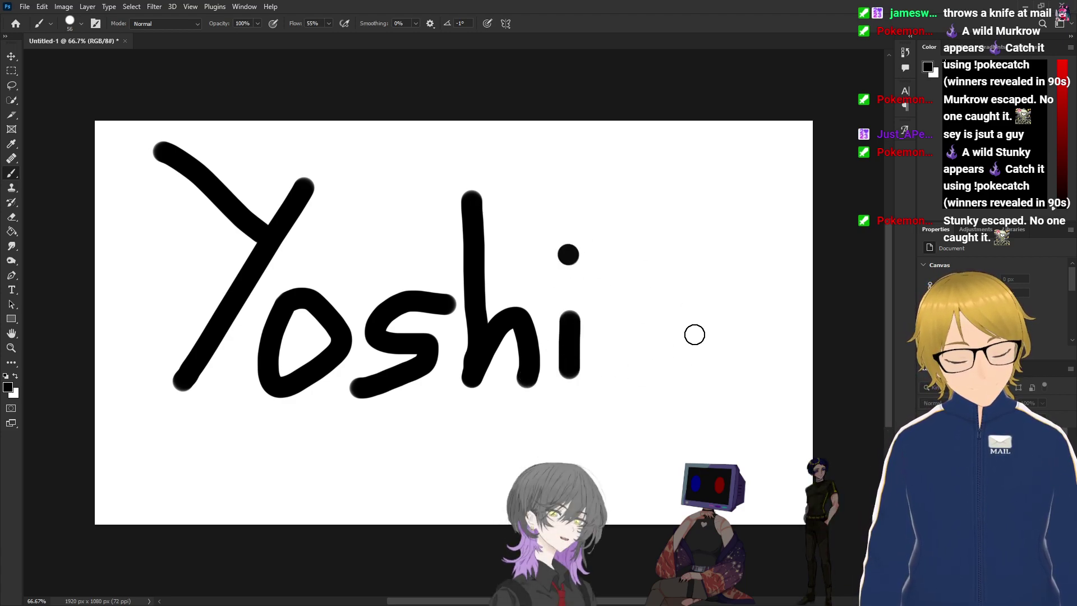
pyautogui.hotkey('ctrl', 'z')
# Step: Try painting a question mark after "Yoshi" and a straight-mouthed face with two dot eyes beside it
pyautogui.click(712, 341)
pyautogui.click(714, 343)
pyautogui.click(771, 344)
pyautogui.click(771, 344)
pyautogui.moveTo(687, 390); pyautogui.dragTo(783, 406)
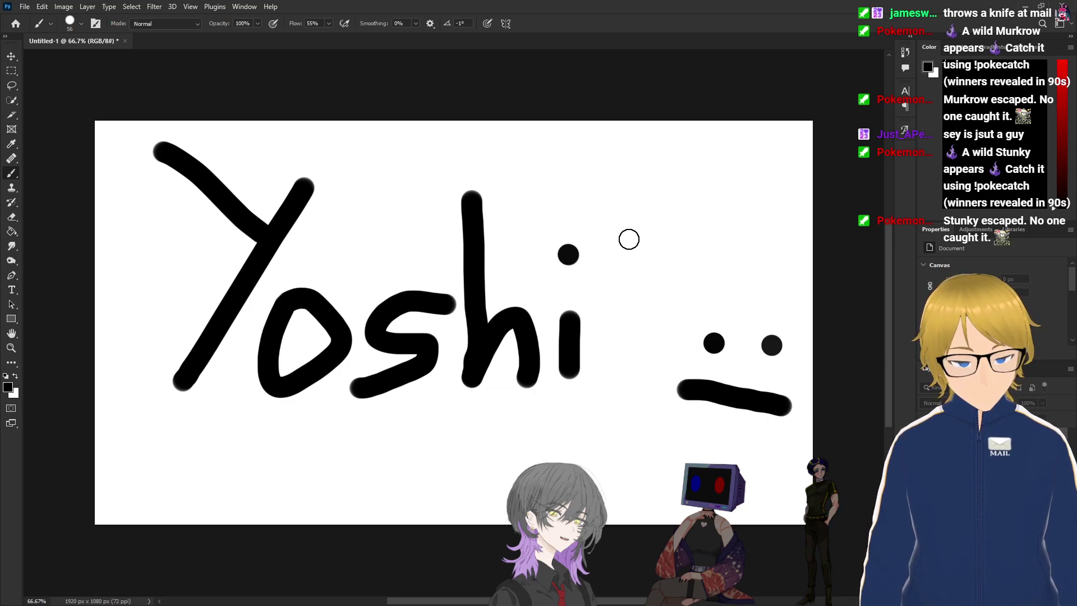
pyautogui.click(595, 212)
pyautogui.moveTo(595, 212)
pyautogui.mouseDown()
pyautogui.moveTo(632, 260)
pyautogui.moveTo(640, 323)
pyautogui.mouseUp()
pyautogui.click(642, 365)
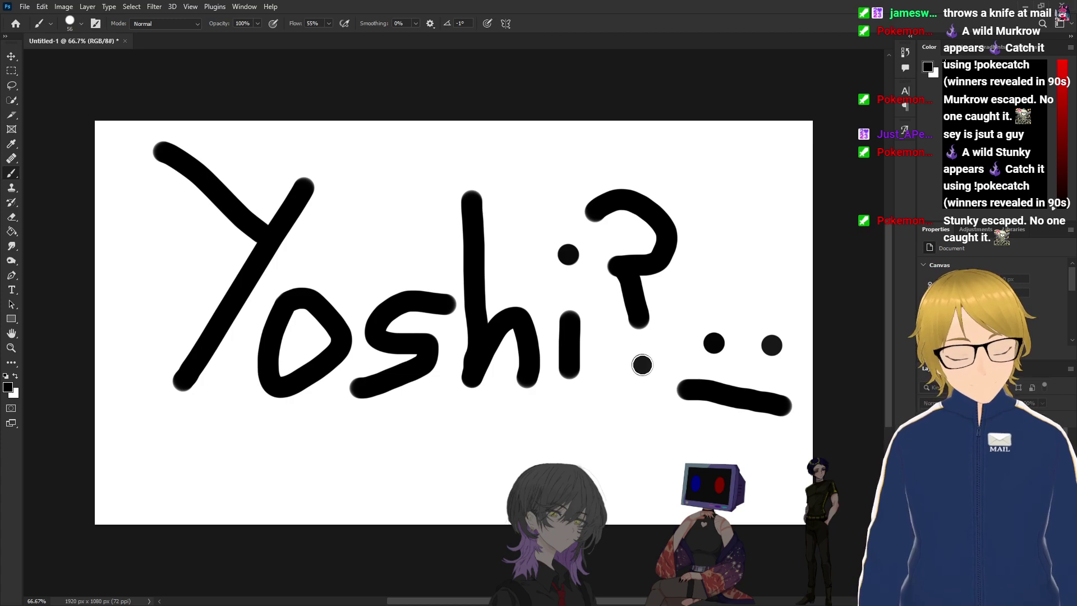
# Step: Add a stroke over the face, then undo it together with the question mark, mouth and eye dots
pyautogui.moveTo(728, 306)
pyautogui.mouseDown()
pyautogui.moveTo(791, 325)
pyautogui.moveTo(794, 428)
pyautogui.moveTo(718, 438)
pyautogui.mouseUp()
pyautogui.hotkey('ctrl', 'z')
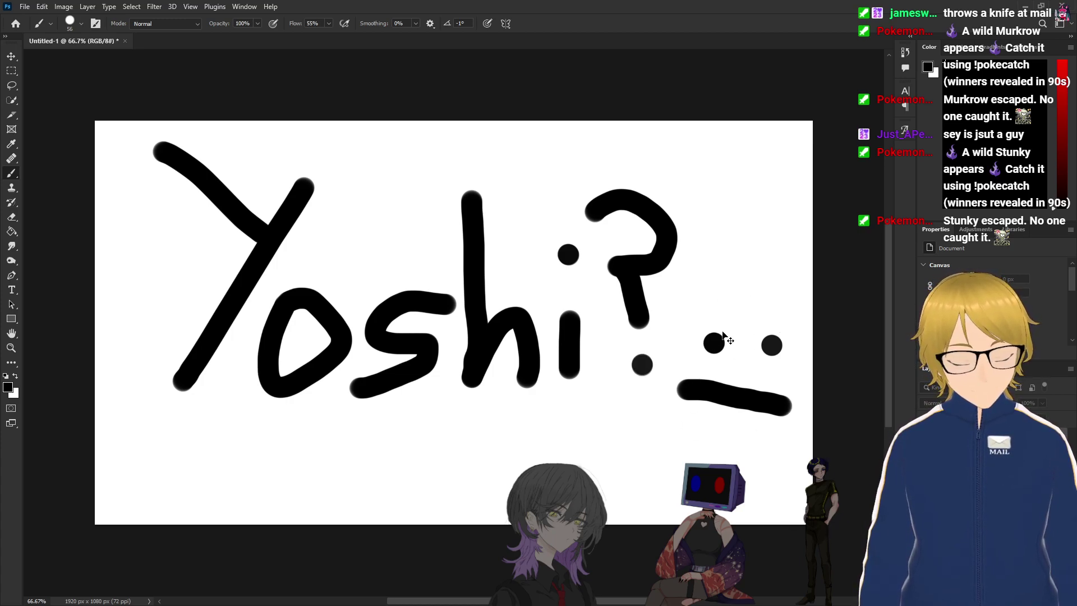
pyautogui.hotkey('ctrl', 'z')
pyautogui.hotkey('ctrl', 'z')
pyautogui.hotkey('ctrl', 'z')
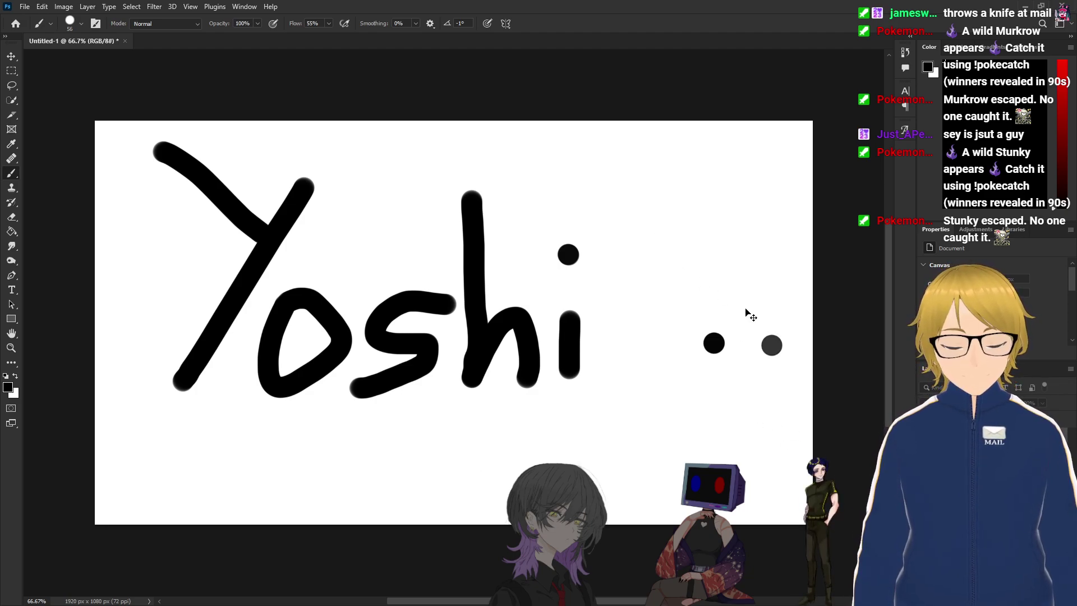
pyautogui.hotkey('ctrl', 'z')
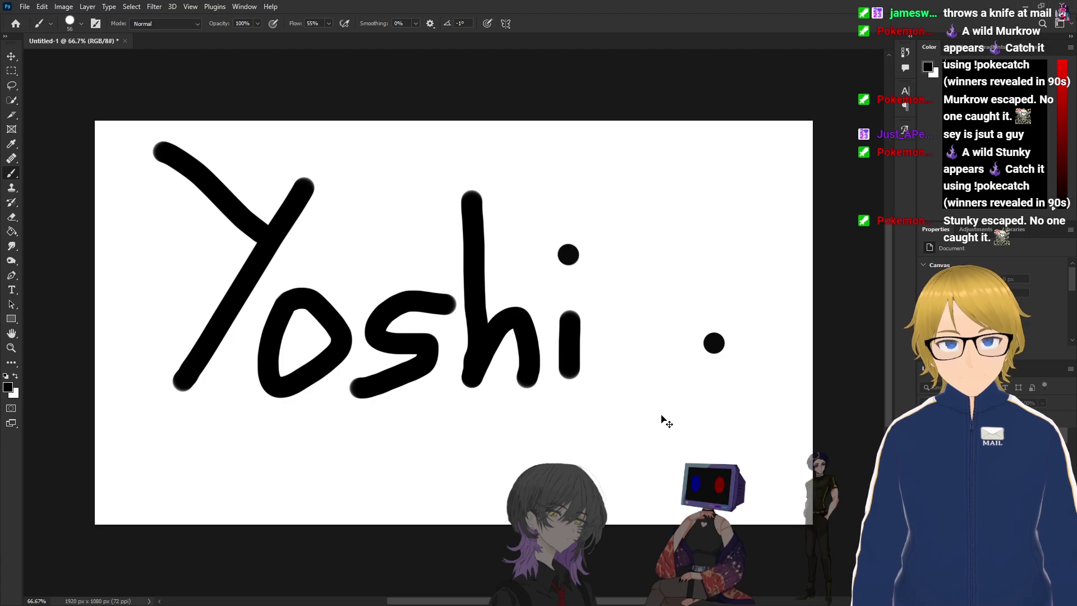
pyautogui.hotkey('ctrl', 'z')
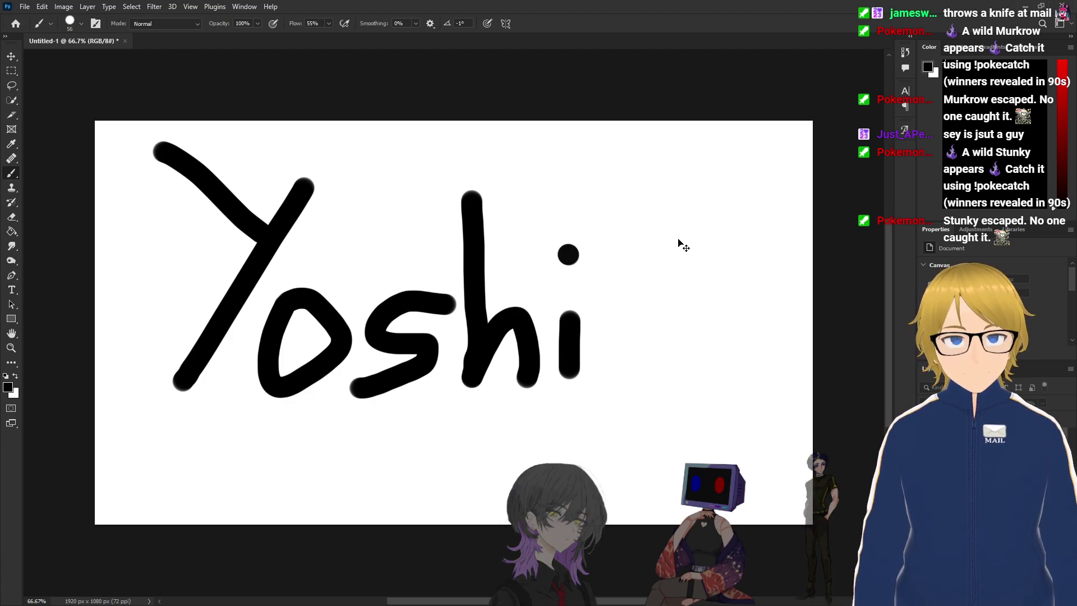
# Step: Paint a small face with two dot eyes and a straight mouth after "Yoshi", with a question mark directly beneath it
pyautogui.click(659, 143)
pyautogui.click(700, 144)
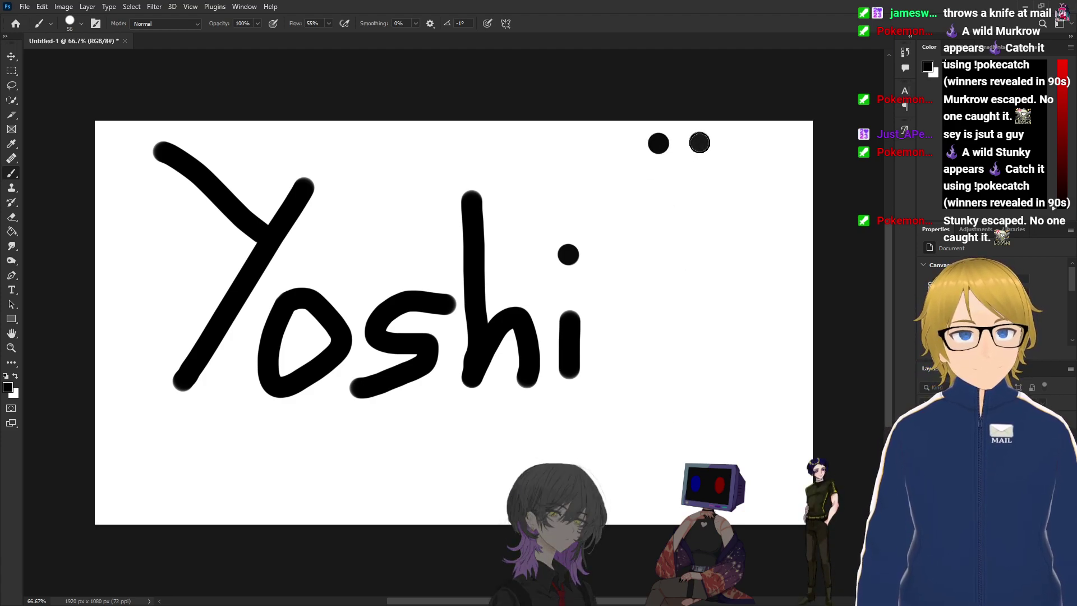
pyautogui.moveTo(646, 186); pyautogui.dragTo(715, 189)
pyautogui.moveTo(617, 230)
pyautogui.mouseDown()
pyautogui.moveTo(666, 260)
pyautogui.moveTo(674, 311)
pyautogui.mouseUp()
pyautogui.hotkey('ctrl', 'z')
pyautogui.moveTo(599, 211); pyautogui.dragTo(665, 324)
pyautogui.hotkey('ctrl', 'z')
pyautogui.moveTo(647, 240)
pyautogui.mouseDown()
pyautogui.moveTo(704, 274)
pyautogui.moveTo(671, 329)
pyautogui.moveTo(675, 343)
pyautogui.mouseUp()
pyautogui.click(676, 376)
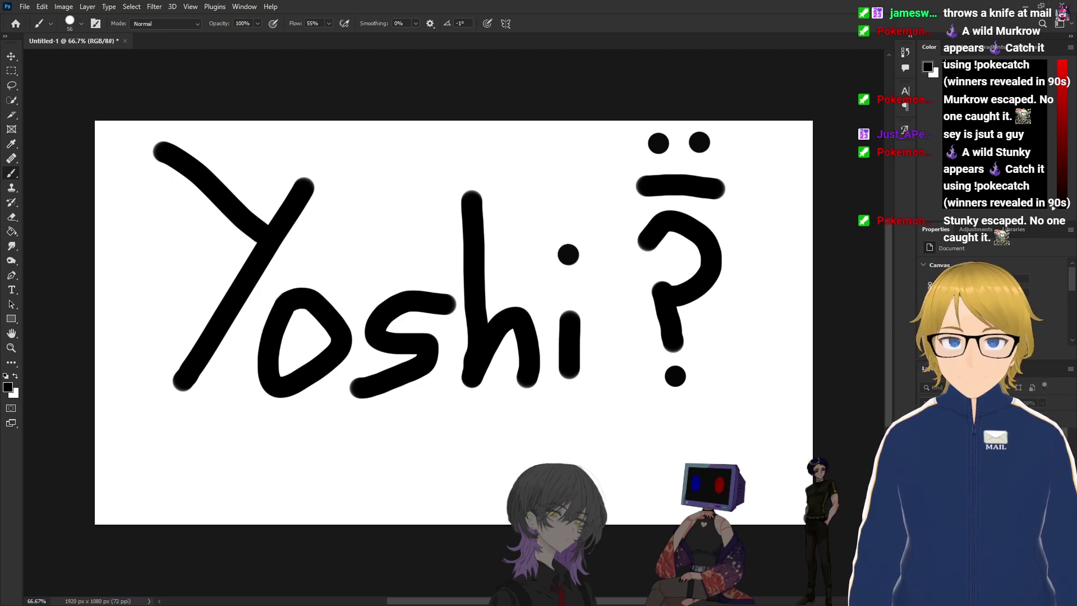
# Step: Extend the upper right arm of the "Y" in "Yoshi" up to the height of its left arm
pyautogui.moveTo(310, 171); pyautogui.dragTo(303, 185)
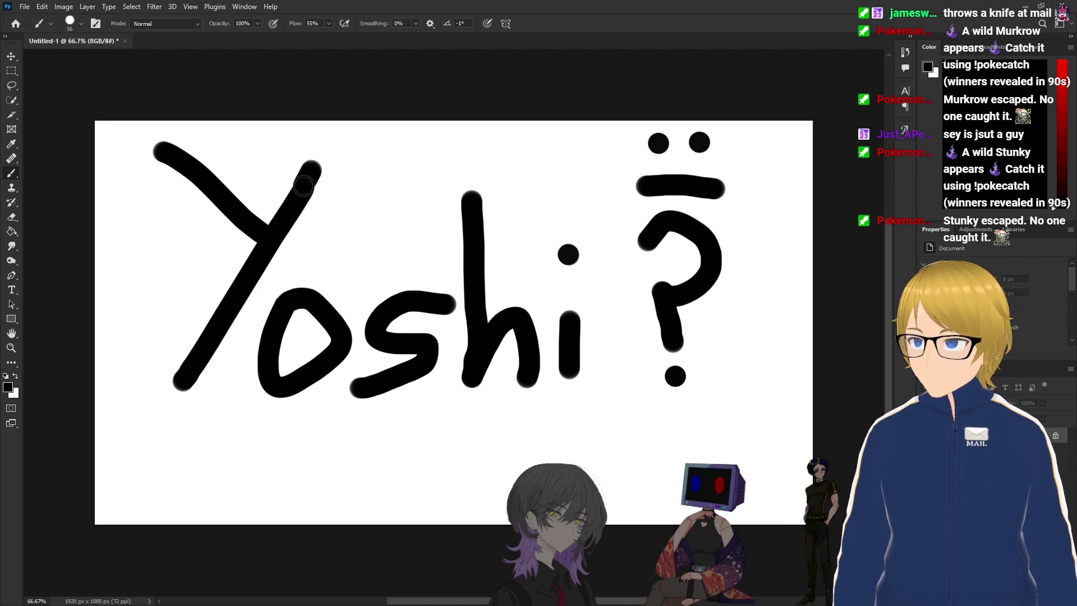
pyautogui.hotkey('ctrl', 'z')
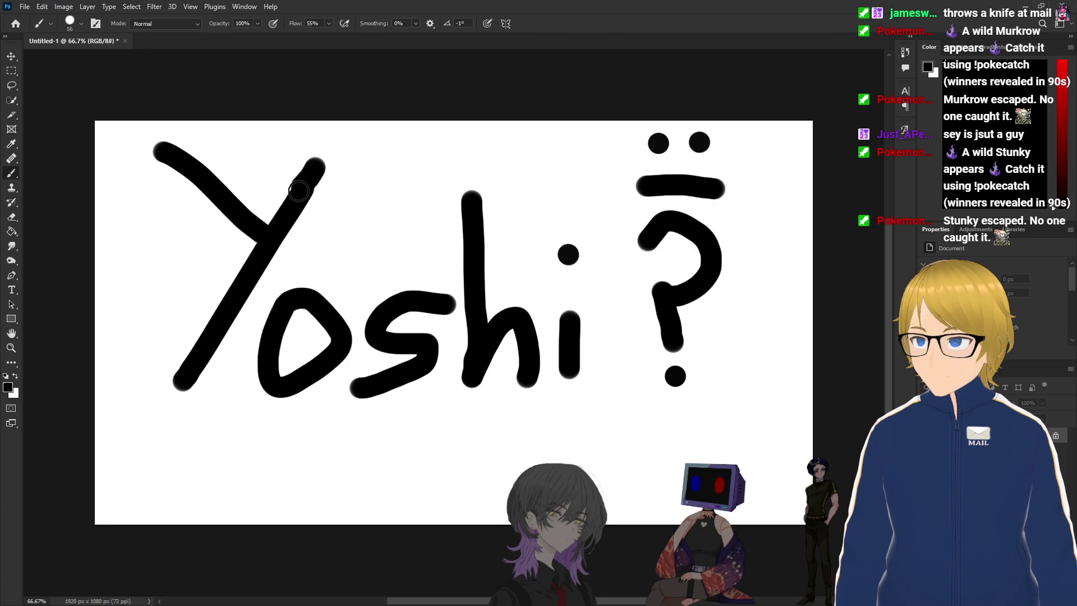
pyautogui.moveTo(305, 186); pyautogui.dragTo(325, 149)
pyautogui.hotkey('ctrl', 'z')
pyautogui.hotkey('ctrl', 'z')
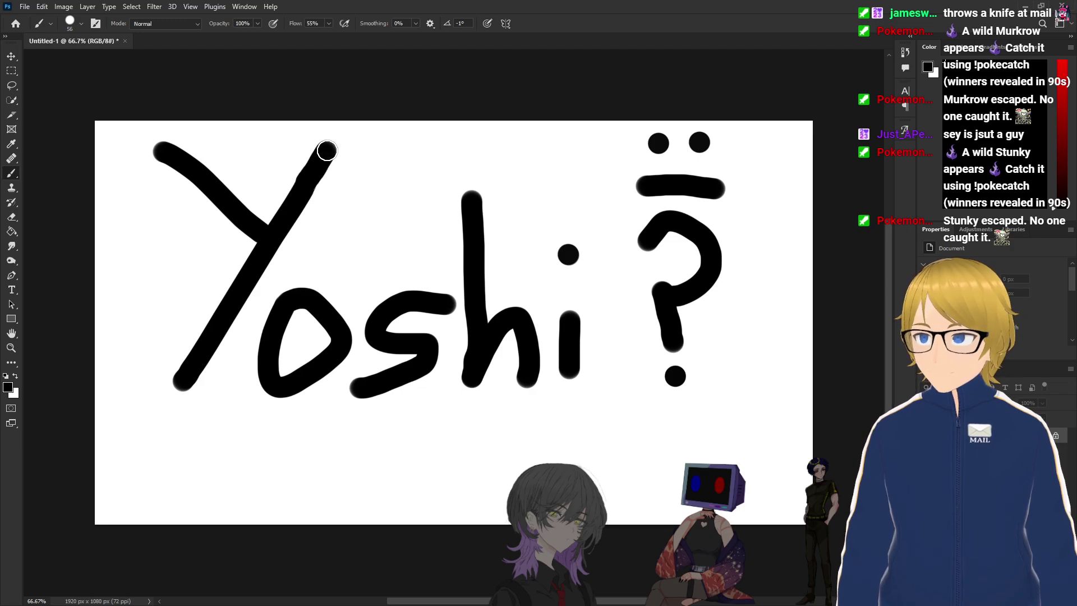
pyautogui.press('alt')
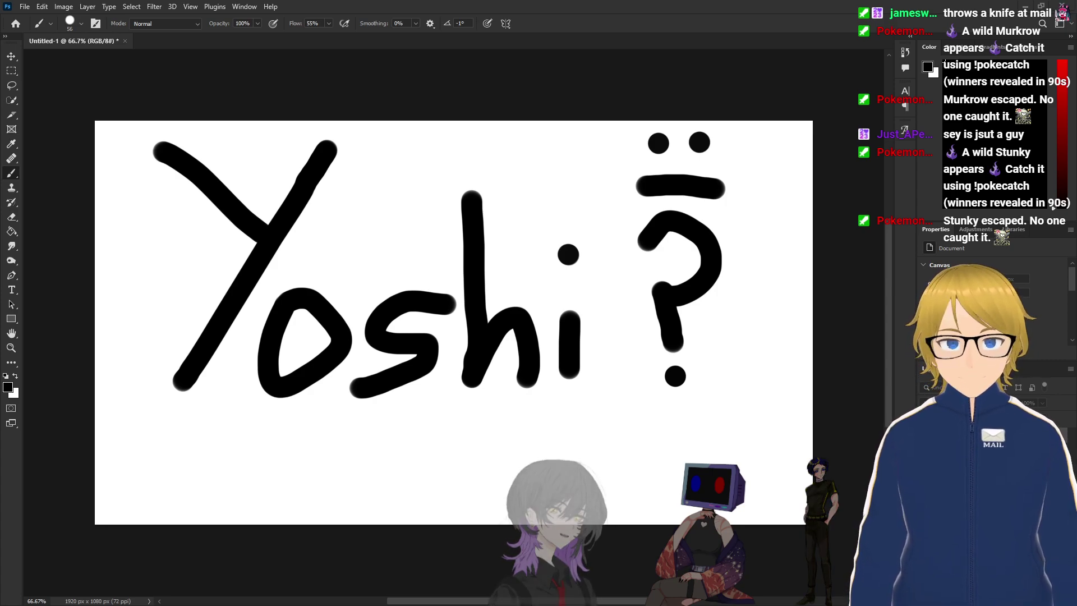
# Step: Undo every stroke of "Yoshi", the face and the question mark to clear the canvas
pyautogui.hotkey('ctrl', 'z')
pyautogui.hotkey('ctrl', 'z')
pyautogui.hotkey('ctrl', 'z')
pyautogui.hotkey('ctrl', 'z')
pyautogui.hotkey('ctrl', 'z')
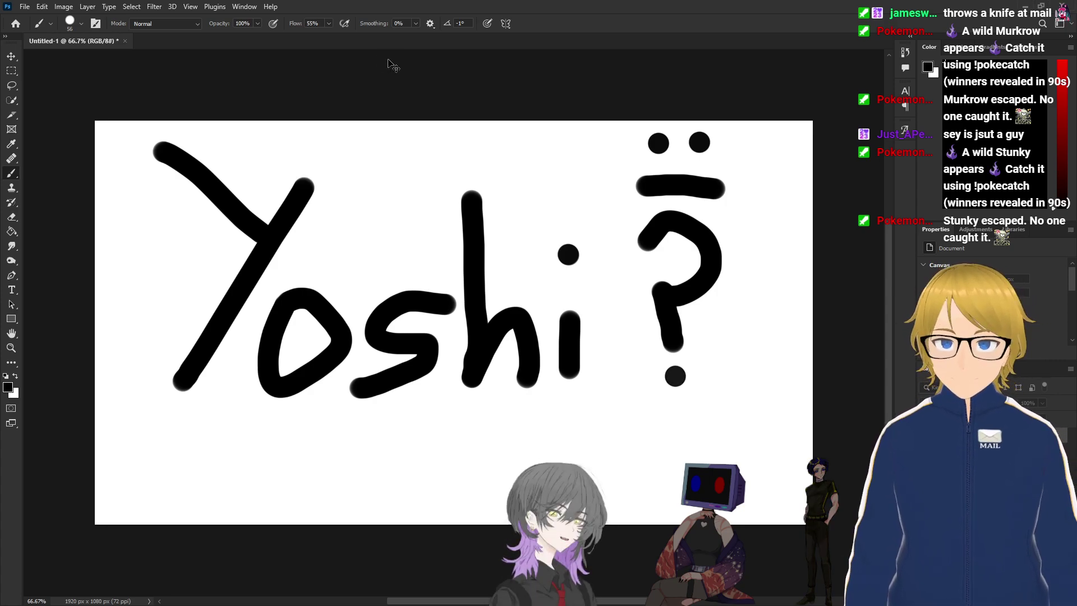
pyautogui.hotkey('ctrl', 'z')
pyautogui.hotkey('ctrl', 'z')
pyautogui.hotkey('ctrl', 'z')
pyautogui.hotkey('ctrl', 'z')
pyautogui.hotkey('ctrl', 'z')
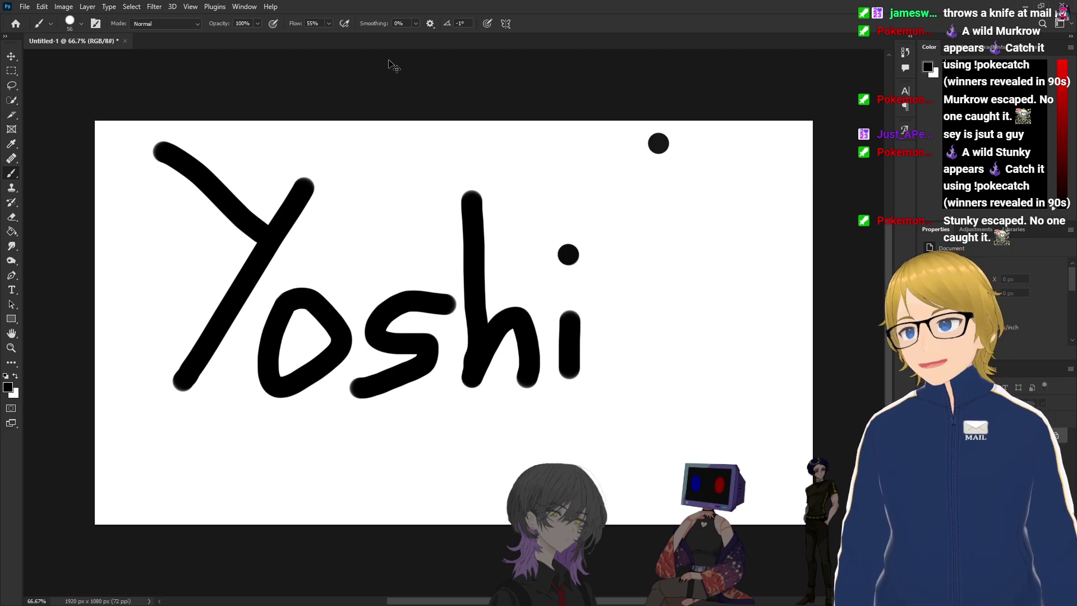
pyautogui.hotkey('ctrl', 'z')
pyautogui.hotkey('ctrl', 'z')
pyautogui.hotkey('ctrl', 'z')
pyautogui.hotkey('ctrl', 'z')
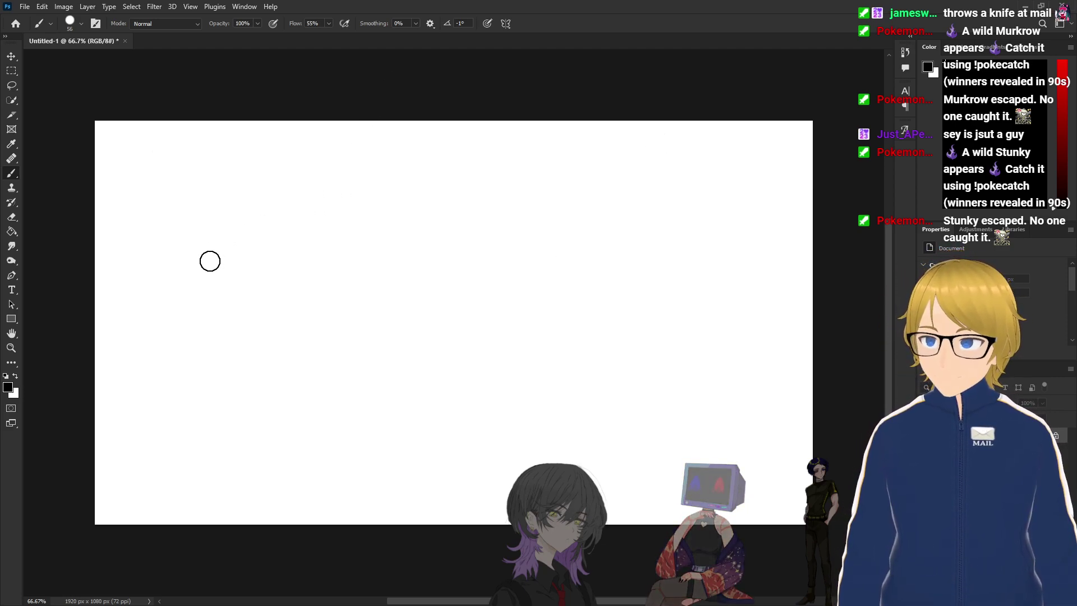
# Step: Try handwriting "Me" in black brush strokes around the middle of the canvas
pyautogui.moveTo(278, 336)
pyautogui.mouseDown()
pyautogui.moveTo(281, 264)
pyautogui.moveTo(363, 210)
pyautogui.moveTo(380, 360)
pyautogui.mouseUp()
pyautogui.hotkey('ctrl', 'z')
pyautogui.moveTo(303, 340)
pyautogui.mouseDown()
pyautogui.moveTo(303, 235)
pyautogui.moveTo(370, 236)
pyautogui.moveTo(391, 323)
pyautogui.mouseUp()
pyautogui.hotkey('ctrl', 'z')
pyautogui.moveTo(294, 354)
pyautogui.mouseDown()
pyautogui.moveTo(335, 241)
pyautogui.moveTo(396, 248)
pyautogui.moveTo(410, 353)
pyautogui.mouseUp()
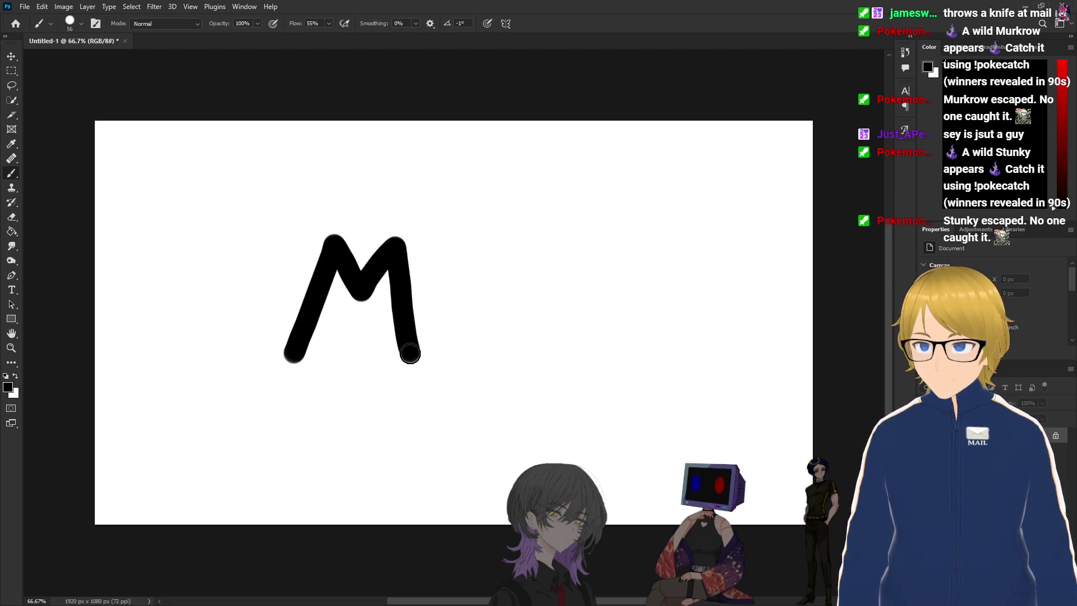
pyautogui.moveTo(452, 300)
pyautogui.mouseDown()
pyautogui.moveTo(504, 302)
pyautogui.moveTo(449, 289)
pyautogui.moveTo(511, 347)
pyautogui.mouseUp()
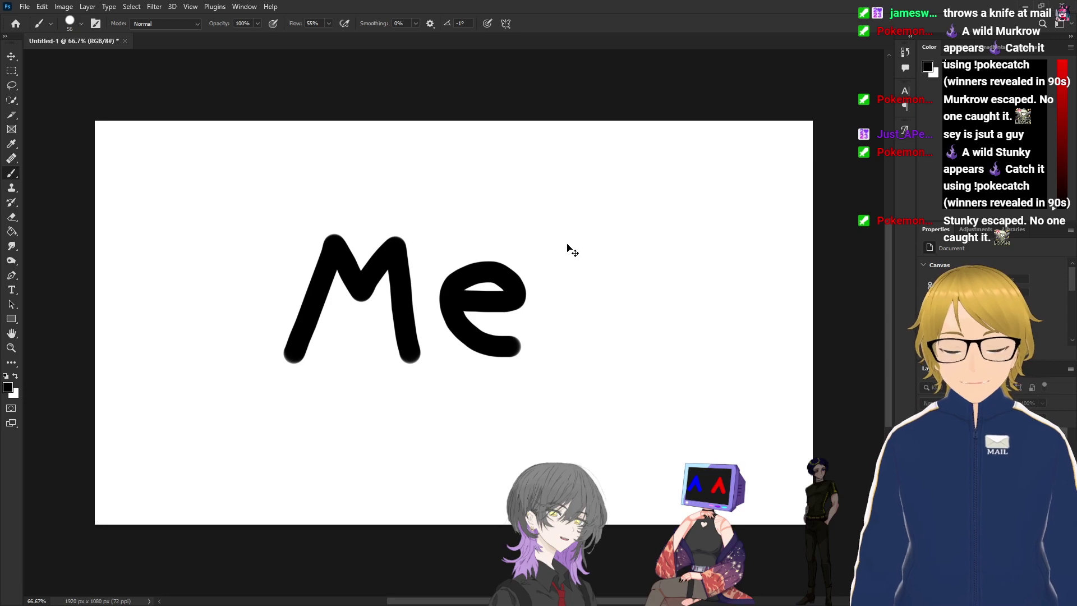
pyautogui.hotkey('ctrl', 'z')
pyautogui.hotkey('ctrl', 'z')
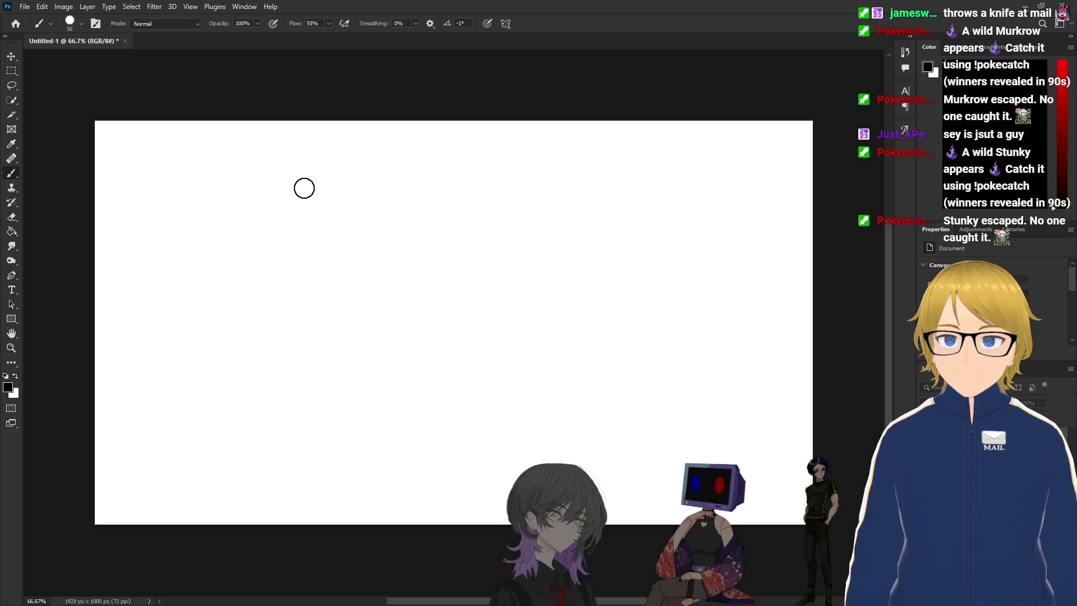
pyautogui.moveTo(335, 162)
pyautogui.mouseDown()
pyautogui.moveTo(443, 245)
pyautogui.moveTo(213, 267)
pyautogui.mouseUp()
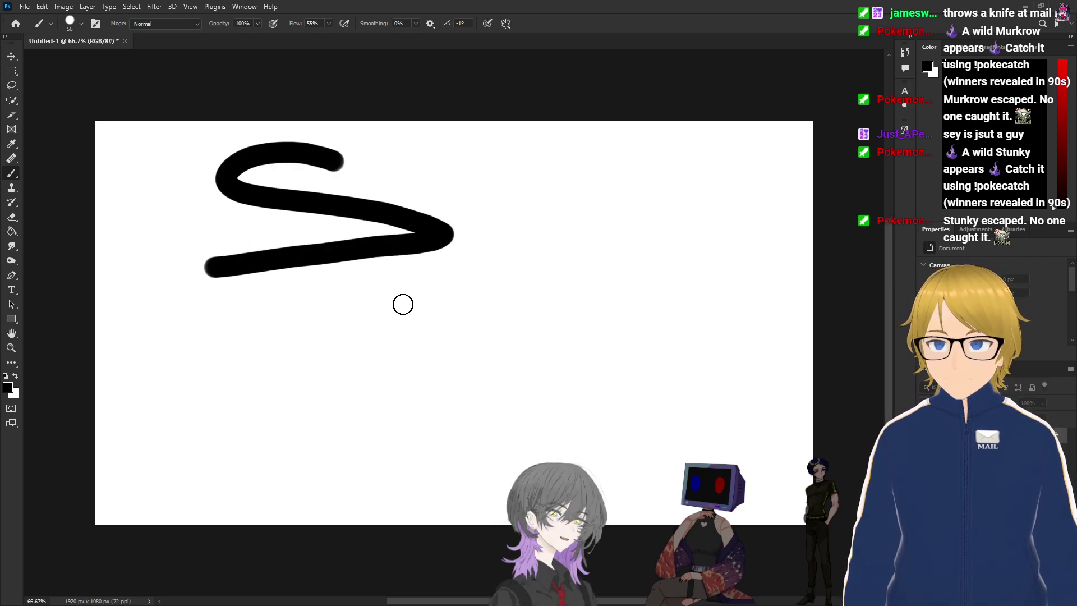
pyautogui.moveTo(403, 304)
pyautogui.mouseDown()
pyautogui.moveTo(512, 305)
pyautogui.moveTo(415, 283)
pyautogui.moveTo(466, 341)
pyautogui.moveTo(498, 344)
pyautogui.mouseUp()
pyautogui.hotkey('ctrl', 'z')
pyautogui.hotkey('ctrl', 'z')
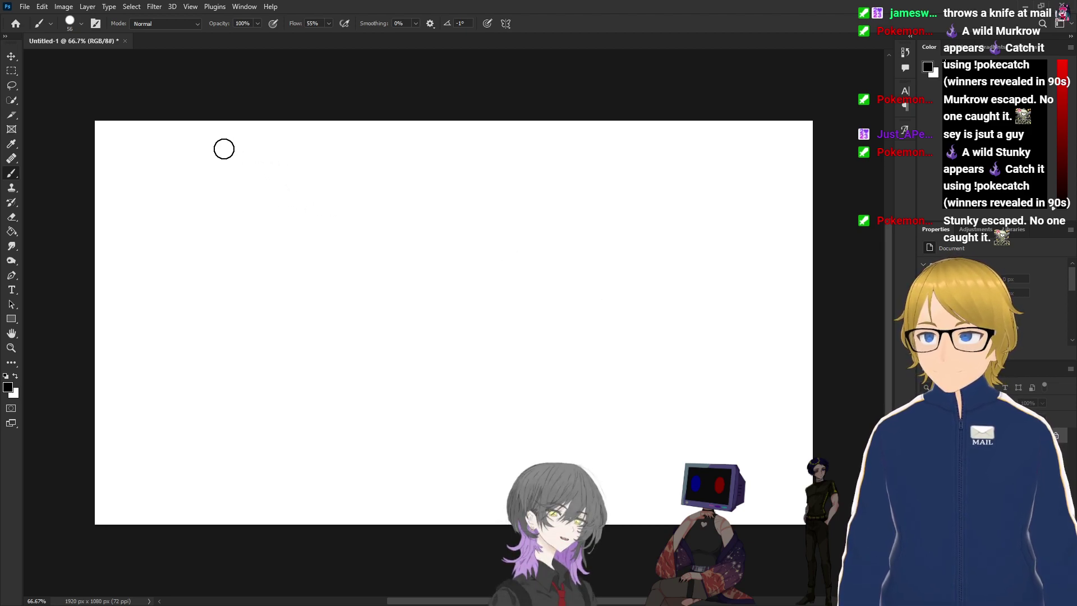
# Step: Handwrite "YoSey" in large black brush strokes across the upper half of the canvas
pyautogui.moveTo(204, 142); pyautogui.dragTo(283, 260)
pyautogui.hotkey('ctrl', 'z')
pyautogui.moveTo(180, 158)
pyautogui.mouseDown()
pyautogui.moveTo(238, 242)
pyautogui.moveTo(199, 324)
pyautogui.mouseUp()
pyautogui.click(289, 169)
pyautogui.moveTo(325, 254)
pyautogui.mouseDown()
pyautogui.moveTo(291, 318)
pyautogui.moveTo(340, 261)
pyautogui.moveTo(324, 255)
pyautogui.mouseUp()
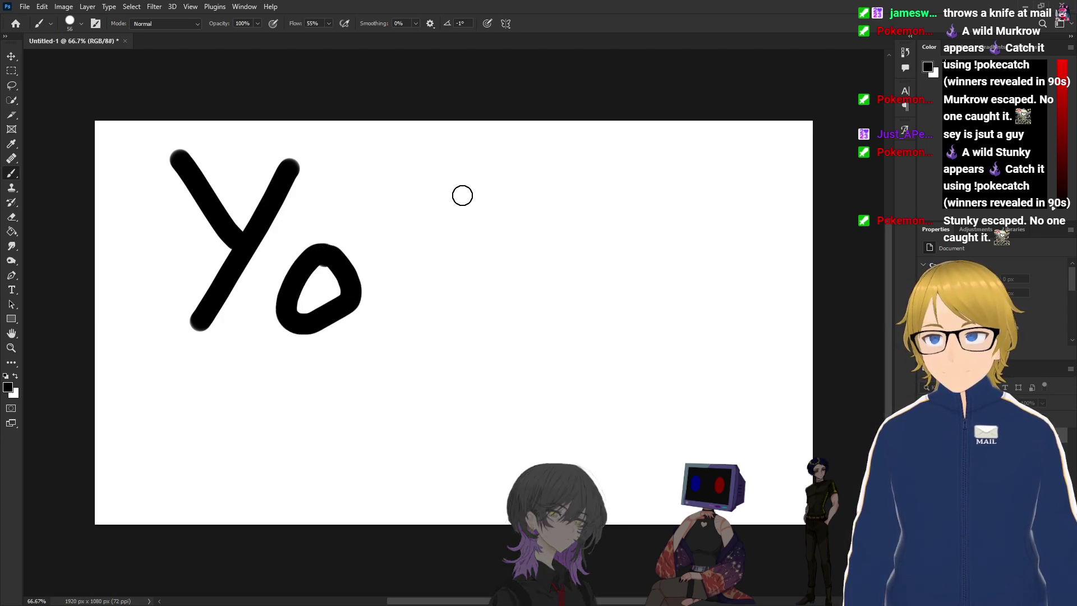
pyautogui.moveTo(481, 183)
pyautogui.mouseDown()
pyautogui.moveTo(469, 293)
pyautogui.moveTo(387, 317)
pyautogui.mouseUp()
pyautogui.moveTo(520, 282)
pyautogui.mouseDown()
pyautogui.moveTo(530, 284)
pyautogui.moveTo(512, 303)
pyautogui.moveTo(561, 325)
pyautogui.moveTo(576, 272)
pyautogui.moveTo(526, 311)
pyautogui.moveTo(577, 318)
pyautogui.mouseUp()
pyautogui.hotkey('ctrl', 'z')
pyautogui.moveTo(624, 255)
pyautogui.mouseDown()
pyautogui.moveTo(683, 291)
pyautogui.moveTo(558, 388)
pyautogui.mouseUp()
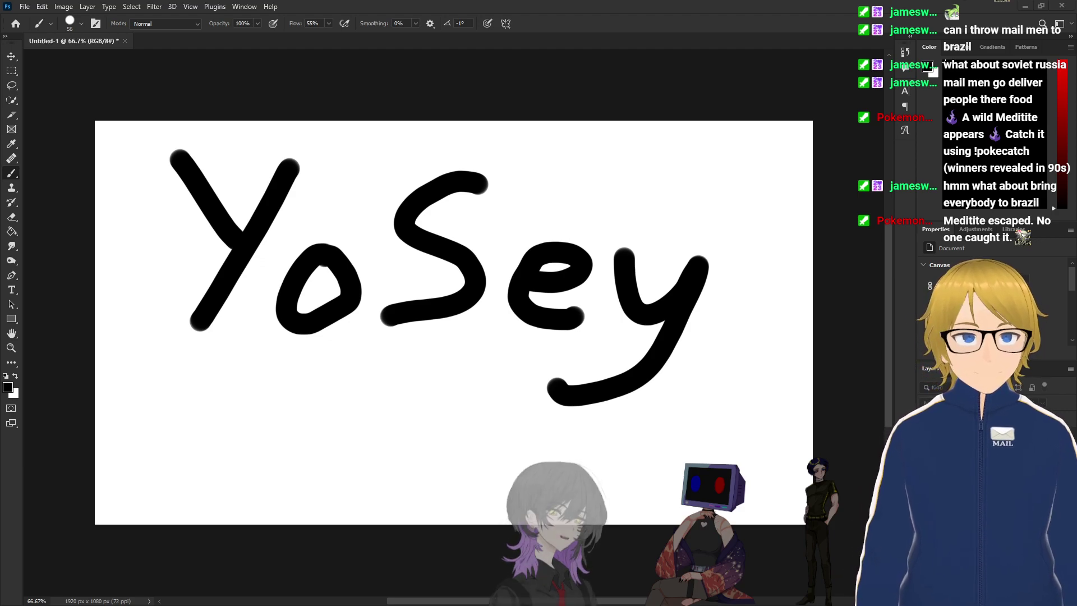
# Step: Undo all the "YoSey" letters until the canvas is blank
pyautogui.hotkey('ctrl', 'z')
pyautogui.hotkey('ctrl', 'z')
pyautogui.hotkey('ctrl', 'z')
pyautogui.hotkey('ctrl', 'z')
pyautogui.hotkey('ctrl', 'z')
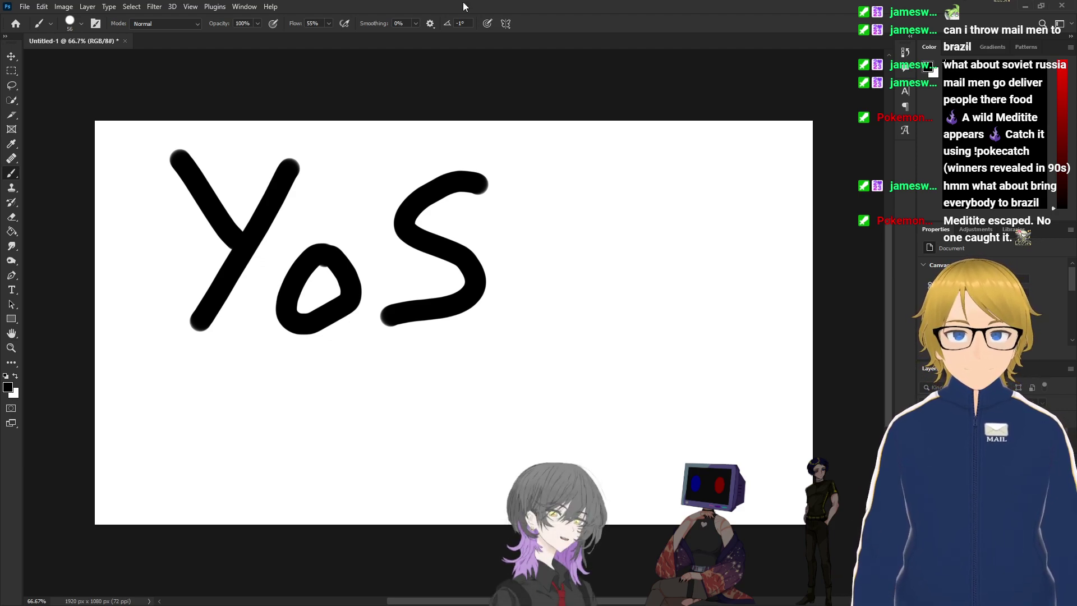
pyautogui.hotkey('ctrl', 'z')
# Step: Handwrite "Mail" in large black brush strokes and underline it with one long line sloping down to the right
pyautogui.moveTo(168, 276)
pyautogui.mouseDown()
pyautogui.moveTo(293, 149)
pyautogui.moveTo(315, 287)
pyautogui.mouseUp()
pyautogui.moveTo(408, 227)
pyautogui.mouseDown()
pyautogui.moveTo(392, 286)
pyautogui.moveTo(418, 223)
pyautogui.moveTo(462, 319)
pyautogui.mouseUp()
pyautogui.moveTo(489, 243); pyautogui.dragTo(507, 308)
pyautogui.click(490, 198)
pyautogui.moveTo(588, 162); pyautogui.dragTo(559, 390)
pyautogui.click(490, 199)
pyautogui.click(489, 200)
pyautogui.click(490, 199)
pyautogui.click(493, 196)
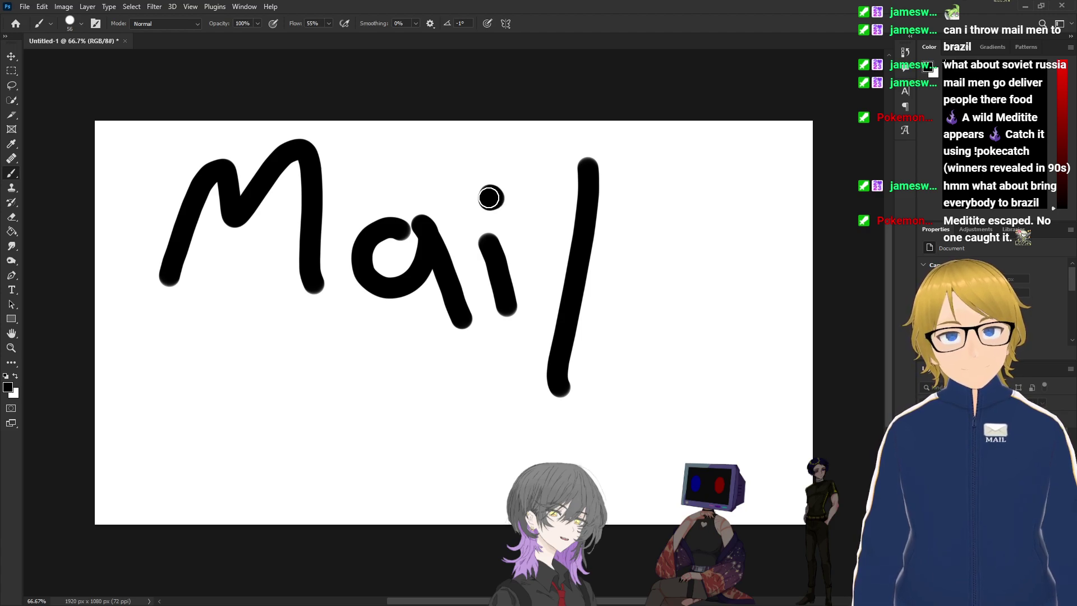
pyautogui.click(180, 326)
pyautogui.keyDown('shift'); pyautogui.click(679, 418); pyautogui.keyUp('shift')
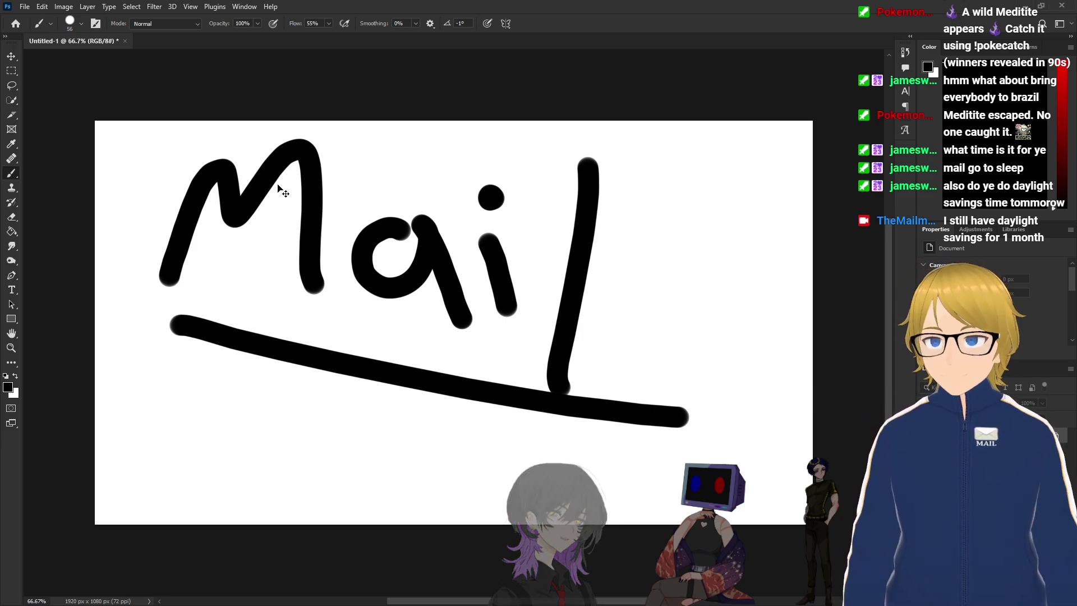
# Step: Undo the underline and all the "Mail" letters to clear the canvas
pyautogui.hotkey('ctrl', 'z')
pyautogui.hotkey('ctrl', 'z')
pyautogui.hotkey('ctrl', 'z')
pyautogui.hotkey('ctrl', 'z')
pyautogui.hotkey('ctrl', 'z')
pyautogui.hotkey('ctrl', 'z')
pyautogui.hotkey('ctrl', 'z')
pyautogui.hotkey('ctrl', 'z')
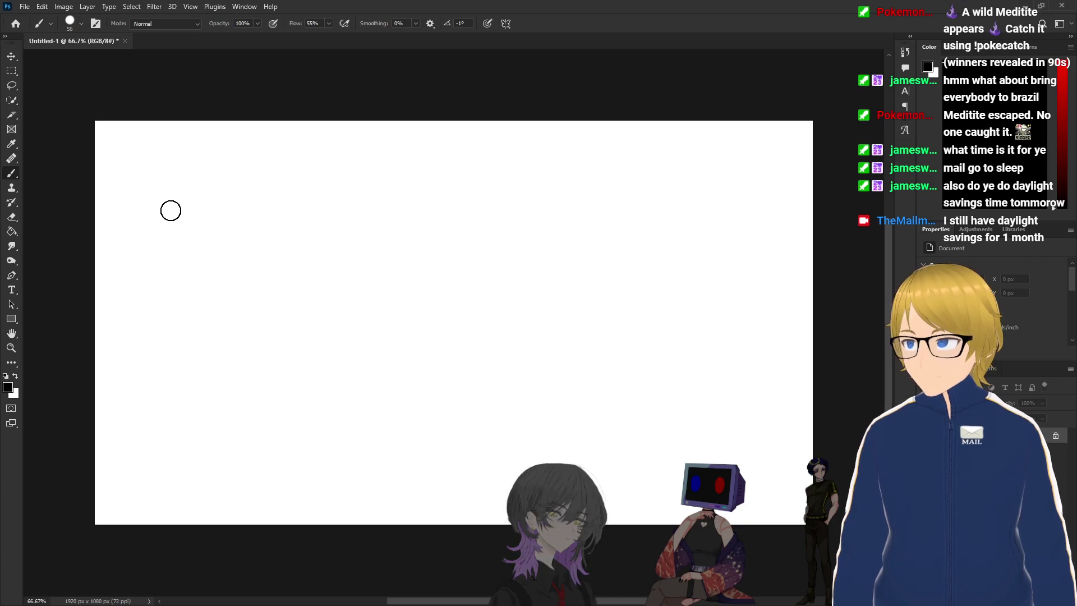
# Step: Handwrite lowercase "me??" in large black brush strokes across the canvas, with a solid dot under each question mark
pyautogui.moveTo(150, 204)
pyautogui.mouseDown()
pyautogui.moveTo(278, 300)
pyautogui.moveTo(296, 255)
pyautogui.moveTo(325, 277)
pyautogui.moveTo(432, 303)
pyautogui.mouseUp()
pyautogui.moveTo(453, 189)
pyautogui.mouseDown()
pyautogui.moveTo(527, 262)
pyautogui.moveTo(502, 341)
pyautogui.mouseUp()
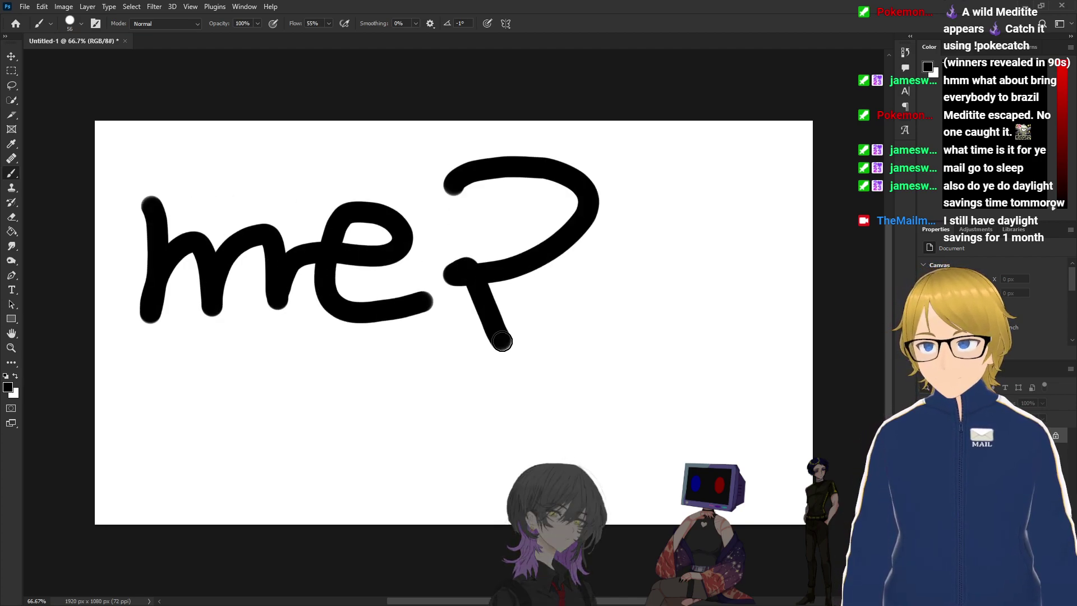
pyautogui.click(528, 382)
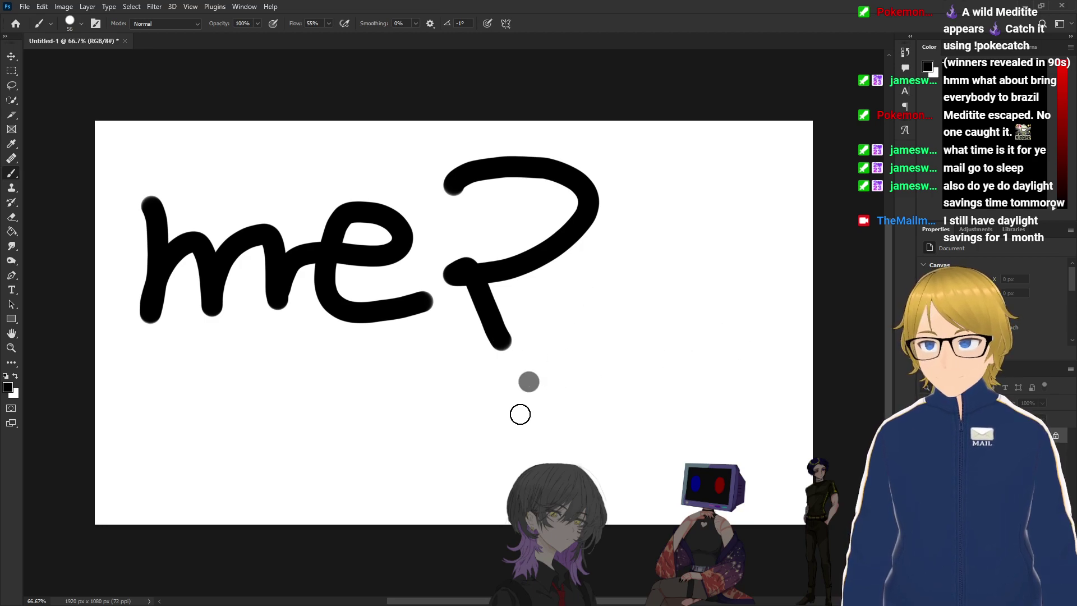
pyautogui.click(528, 382)
pyautogui.moveTo(628, 178)
pyautogui.mouseDown()
pyautogui.moveTo(703, 248)
pyautogui.moveTo(696, 331)
pyautogui.mouseUp()
pyautogui.click(710, 373)
pyautogui.click(710, 374)
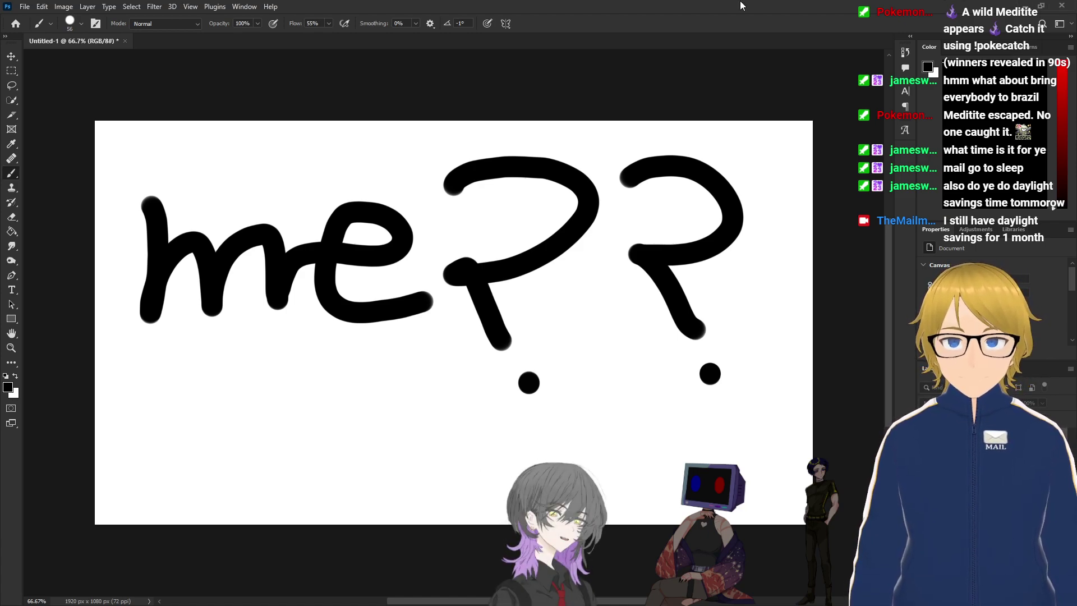
# Step: Undo all the "me??" strokes until the canvas is blank
pyautogui.hotkey('ctrl', 'z')
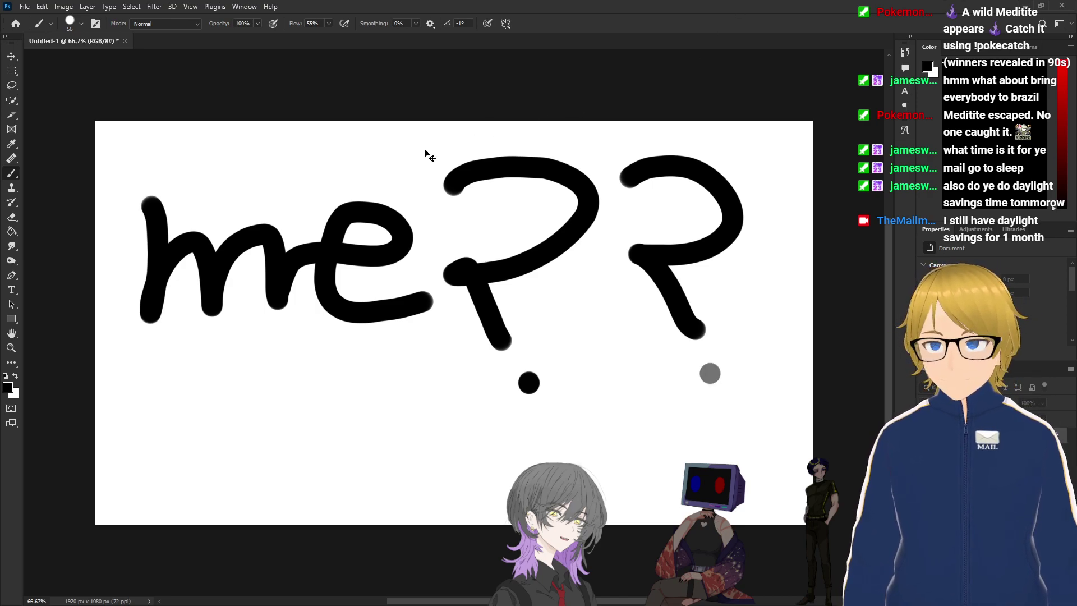
pyautogui.hotkey('ctrl', 'z')
pyautogui.hotkey('ctrl', 'z')
pyautogui.hotkey('ctrl', 'z')
pyautogui.hotkey('ctrl', 'z')
pyautogui.hotkey('ctrl', 'z')
pyautogui.hotkey('ctrl', 'z')
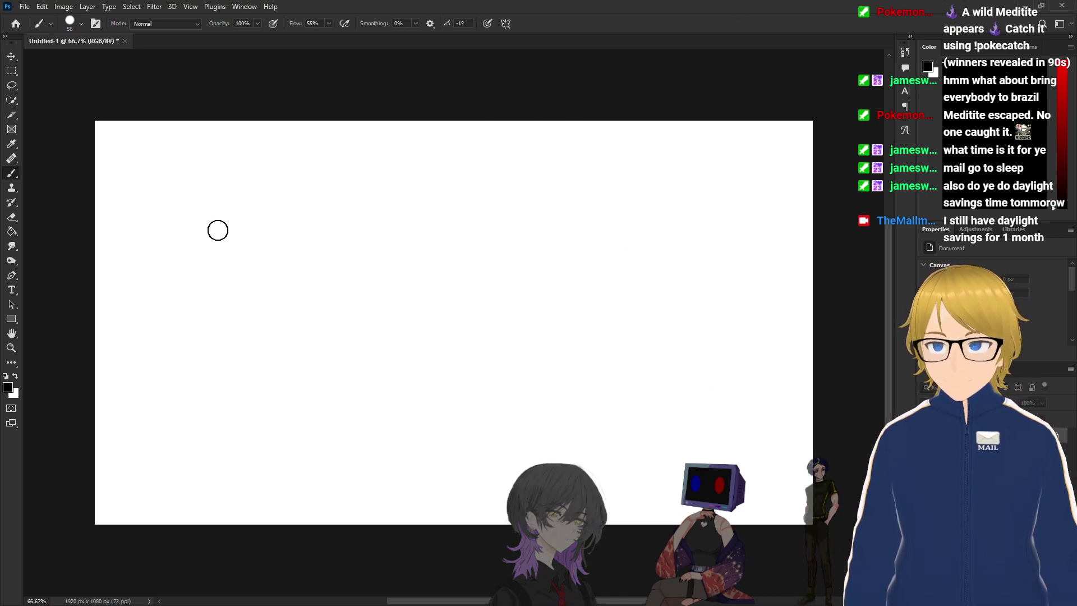
# Step: Paint a capital "M" at the canvas's upper left and an "E" at its lower right, separated by a full-height lightning-shaped zigzag
pyautogui.moveTo(137, 320)
pyautogui.mouseDown()
pyautogui.moveTo(147, 157)
pyautogui.moveTo(230, 234)
pyautogui.moveTo(255, 163)
pyautogui.moveTo(281, 312)
pyautogui.mouseUp()
pyautogui.moveTo(612, 331)
pyautogui.mouseDown()
pyautogui.moveTo(616, 490)
pyautogui.moveTo(748, 493)
pyautogui.mouseUp()
pyautogui.moveTo(617, 399); pyautogui.dragTo(729, 401)
pyautogui.moveTo(611, 328); pyautogui.dragTo(729, 322)
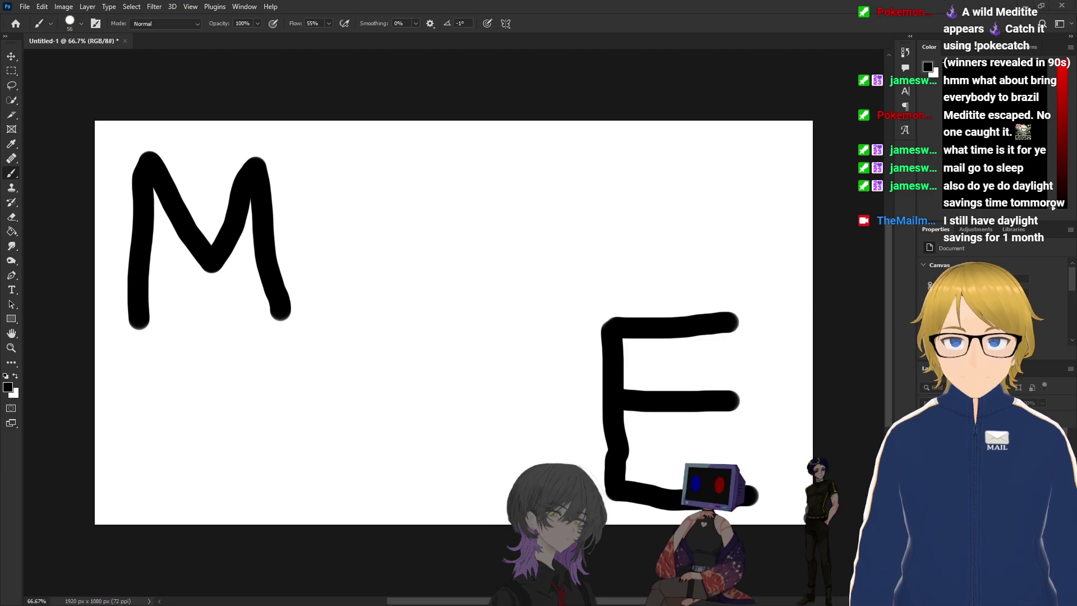
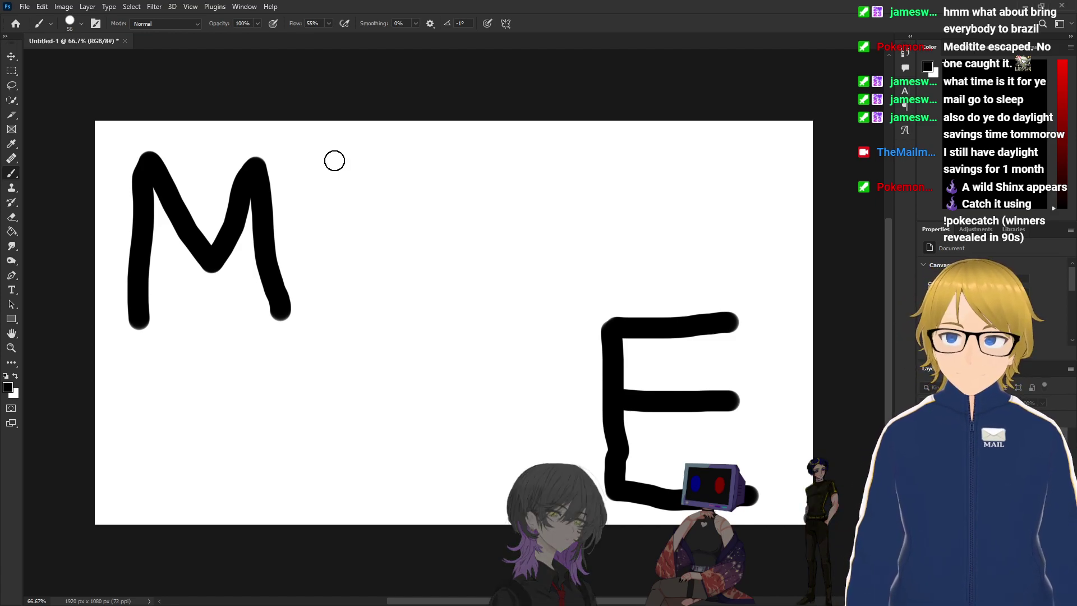
pyautogui.moveTo(448, 132)
pyautogui.mouseDown()
pyautogui.moveTo(359, 324)
pyautogui.moveTo(399, 485)
pyautogui.moveTo(387, 538)
pyautogui.mouseUp()
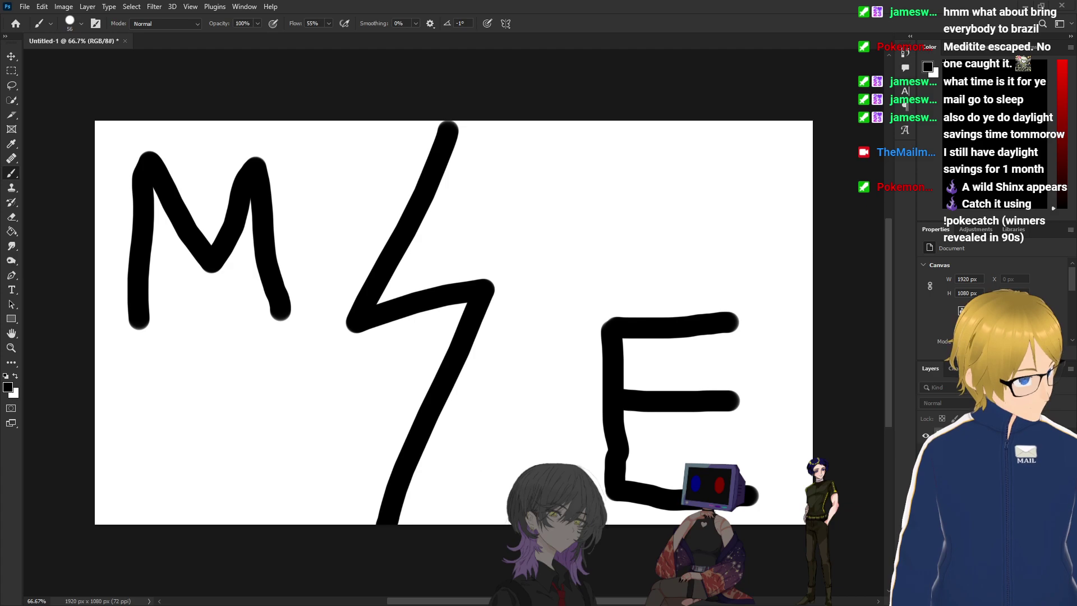
# Step: Undo the zigzag and the "M" and "E" letters to clear the canvas
pyautogui.hotkey('ctrl', 'z')
pyautogui.hotkey('ctrl', 'z')
pyautogui.hotkey('ctrl', 'z')
pyautogui.hotkey('ctrl', 'z')
pyautogui.hotkey('ctrl', 'z')
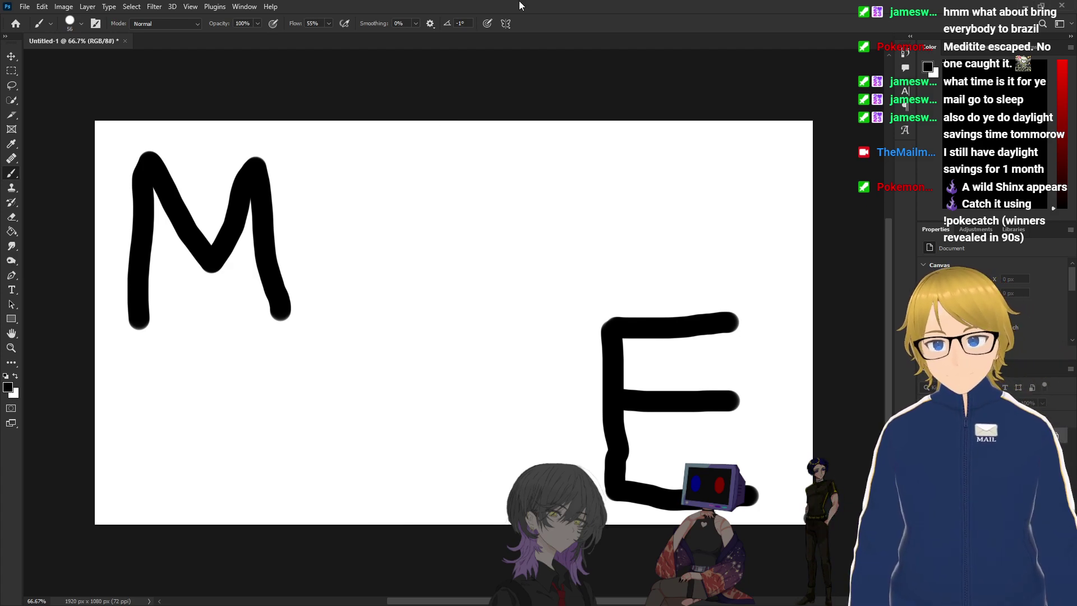
pyautogui.moveTo(501, 184)
pyautogui.mouseDown()
pyautogui.moveTo(478, 363)
pyautogui.moveTo(533, 337)
pyautogui.moveTo(392, 533)
pyautogui.mouseUp()
pyautogui.hotkey('ctrl', 'z')
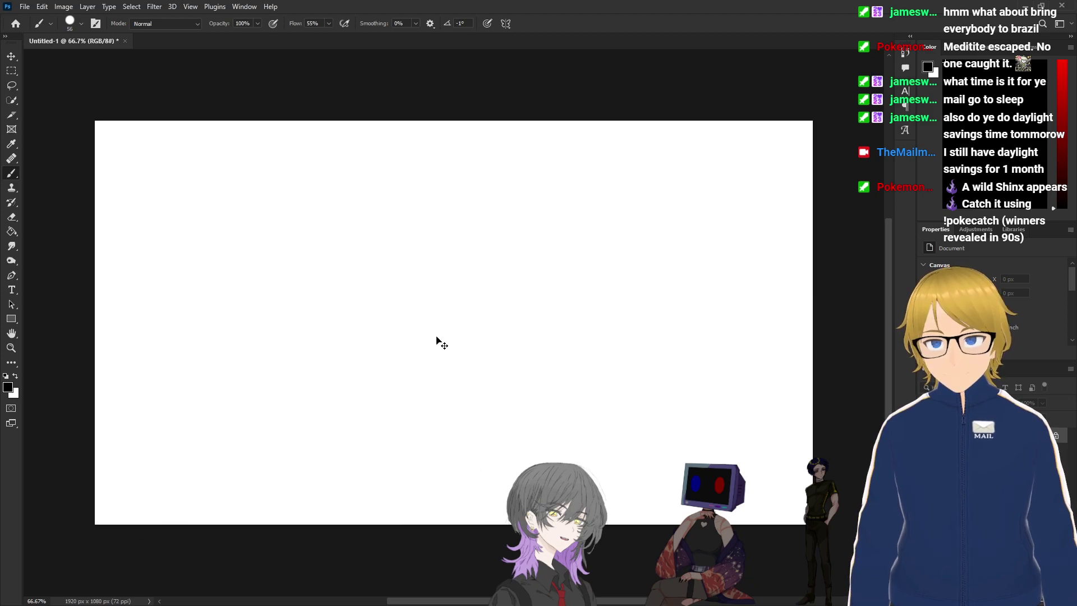
# Step: Handwrite a large, looping cursive "Sey" across the canvas, with the tail of the y running off the lower edge
pyautogui.moveTo(422, 187)
pyautogui.mouseDown()
pyautogui.moveTo(364, 389)
pyautogui.moveTo(714, 397)
pyautogui.moveTo(223, 513)
pyautogui.mouseUp()
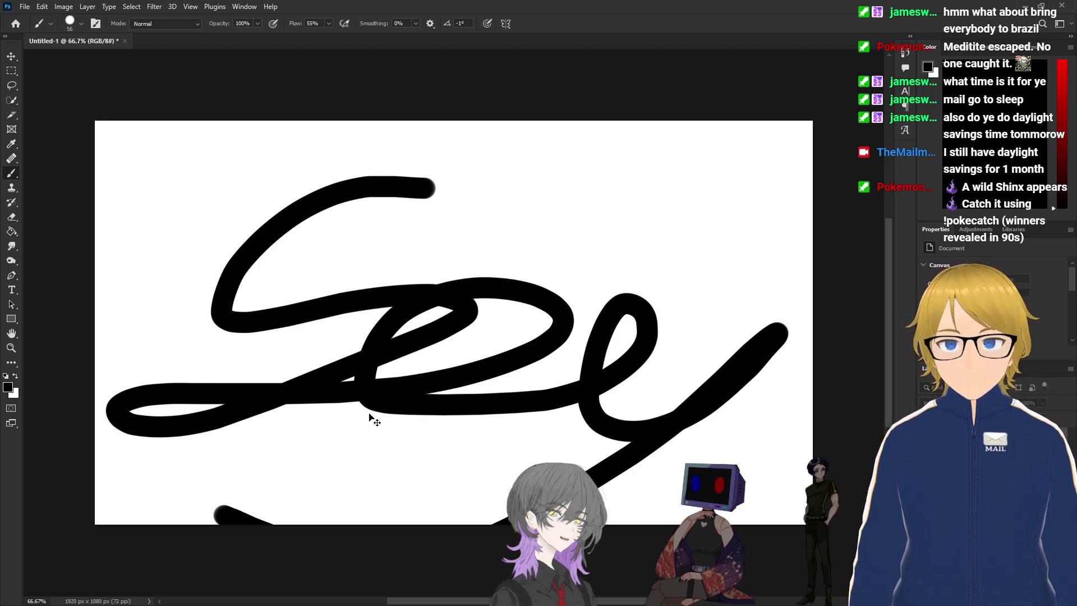
pyautogui.hotkey('ctrl', 'BackSpace')
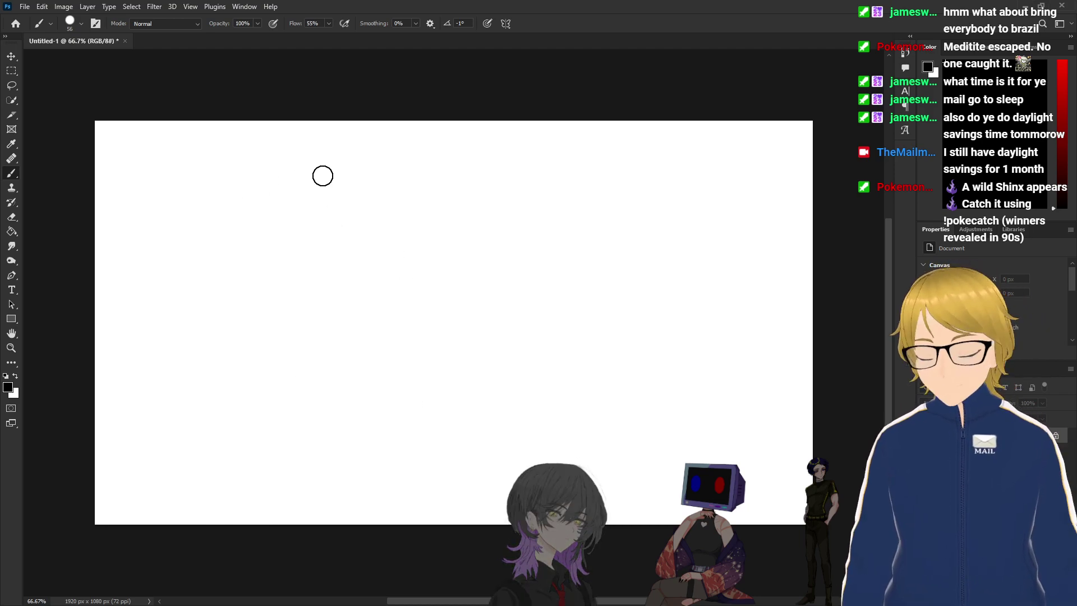
pyautogui.hotkey('ctrl', 'z')
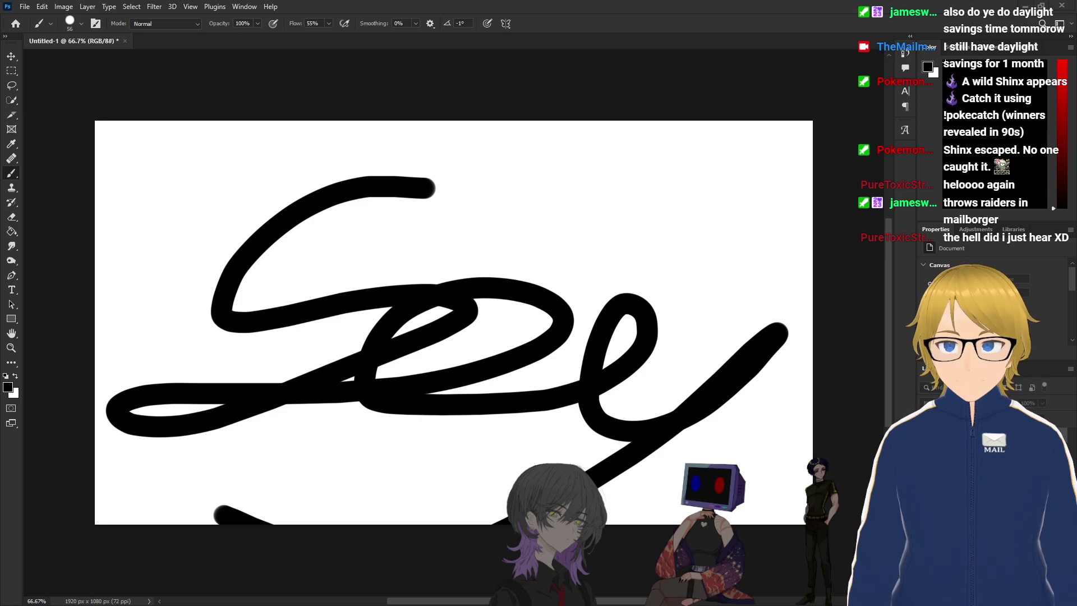
# Step: Clear the canvas and handwrite "me il" in black brush strokes across its upper half, with a dot over the i
pyautogui.hotkey('ctrl', 'a')
pyautogui.press('Delete')
pyautogui.moveTo(241, 170)
pyautogui.mouseDown()
pyautogui.moveTo(225, 240)
pyautogui.moveTo(336, 249)
pyautogui.moveTo(351, 229)
pyautogui.moveTo(448, 202)
pyautogui.moveTo(409, 277)
pyautogui.moveTo(457, 277)
pyautogui.mouseUp()
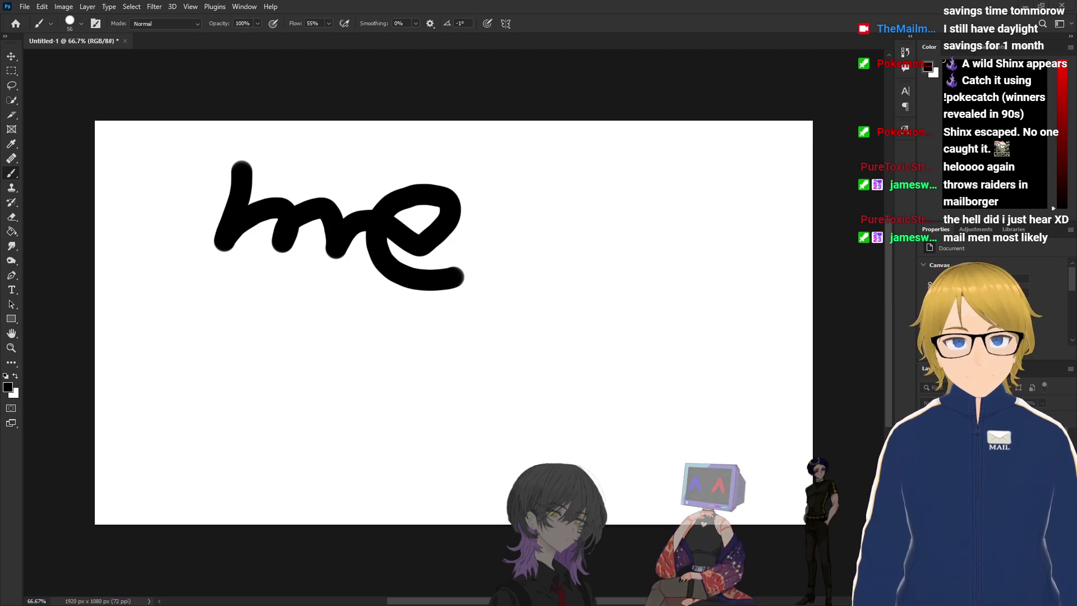
pyautogui.moveTo(518, 216); pyautogui.dragTo(507, 283)
pyautogui.click(521, 185)
pyautogui.moveTo(576, 164); pyautogui.dragTo(542, 284)
pyautogui.click(520, 185)
pyautogui.click(520, 185)
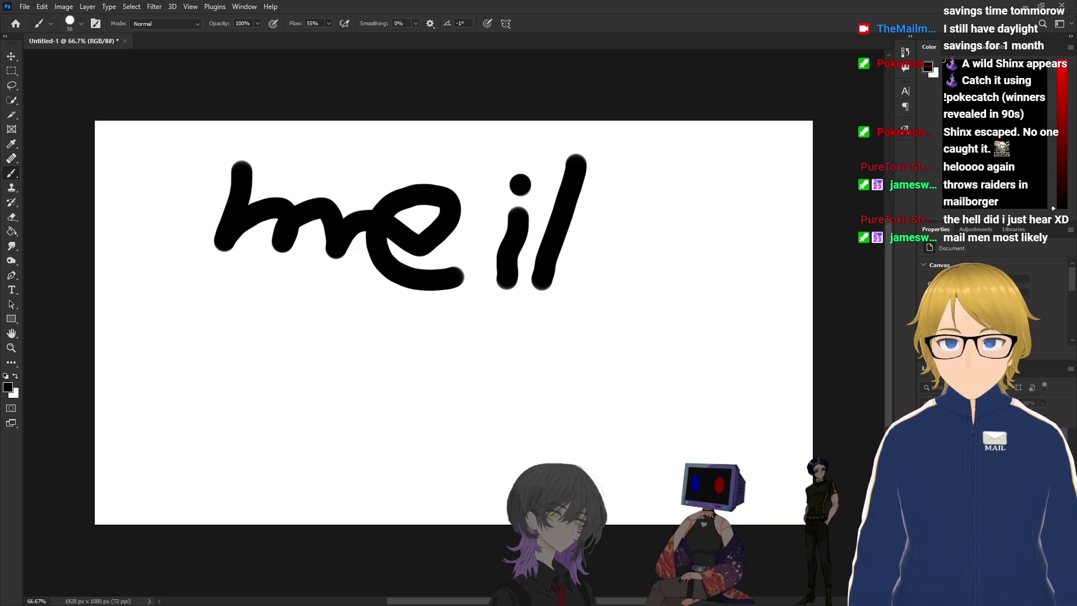
pyautogui.press('Tab')
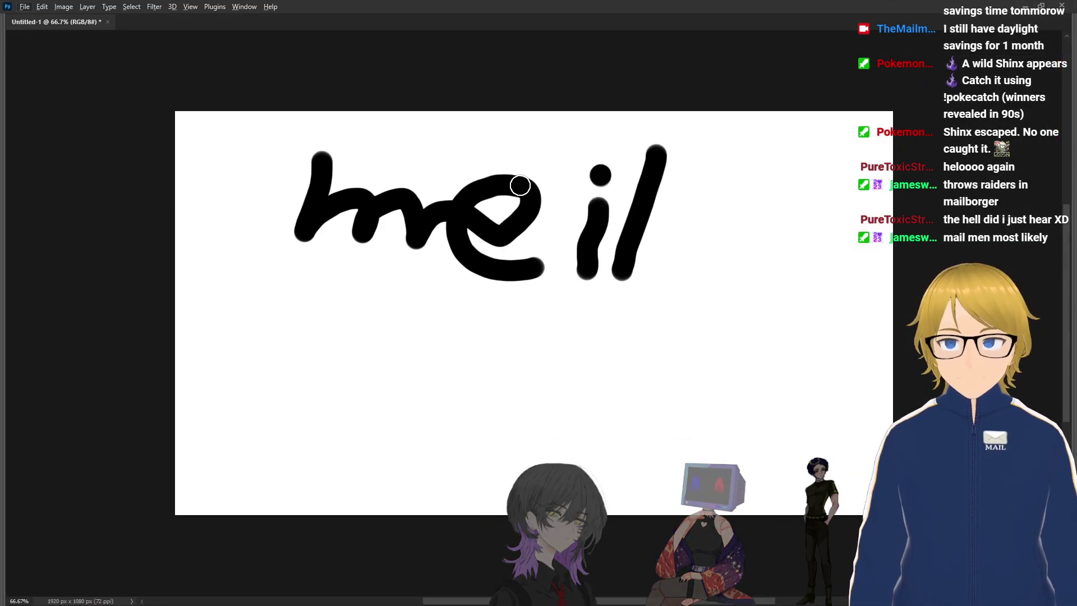
pyautogui.press('Tab')
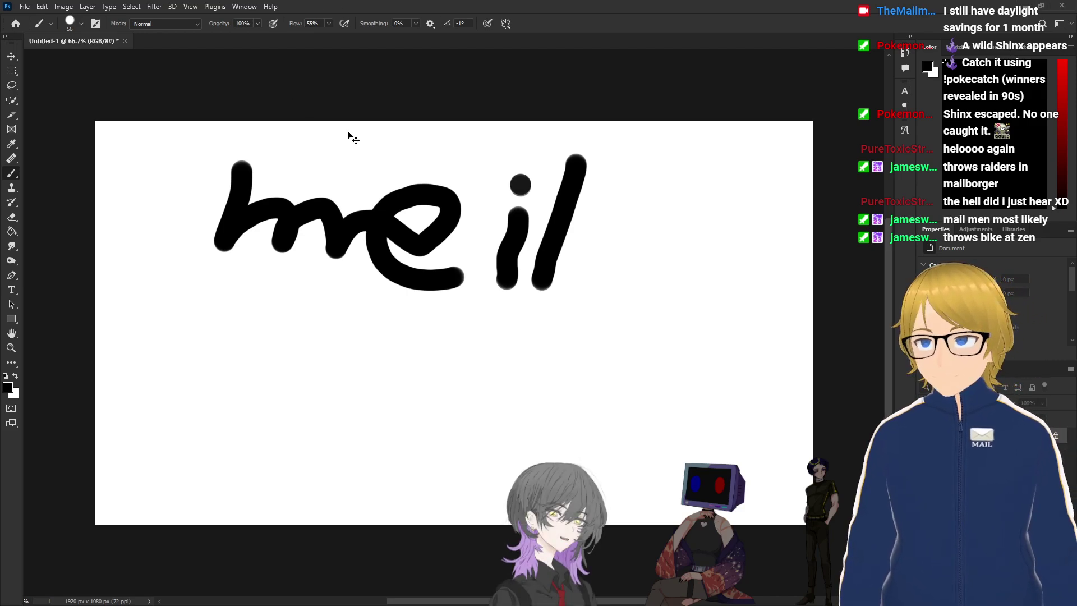
# Step: Undo all the "me il" strokes until the canvas is blank
pyautogui.hotkey('ctrl', 'z')
pyautogui.hotkey('ctrl', 'z')
pyautogui.hotkey('ctrl', 'z')
pyautogui.hotkey('ctrl', 'z')
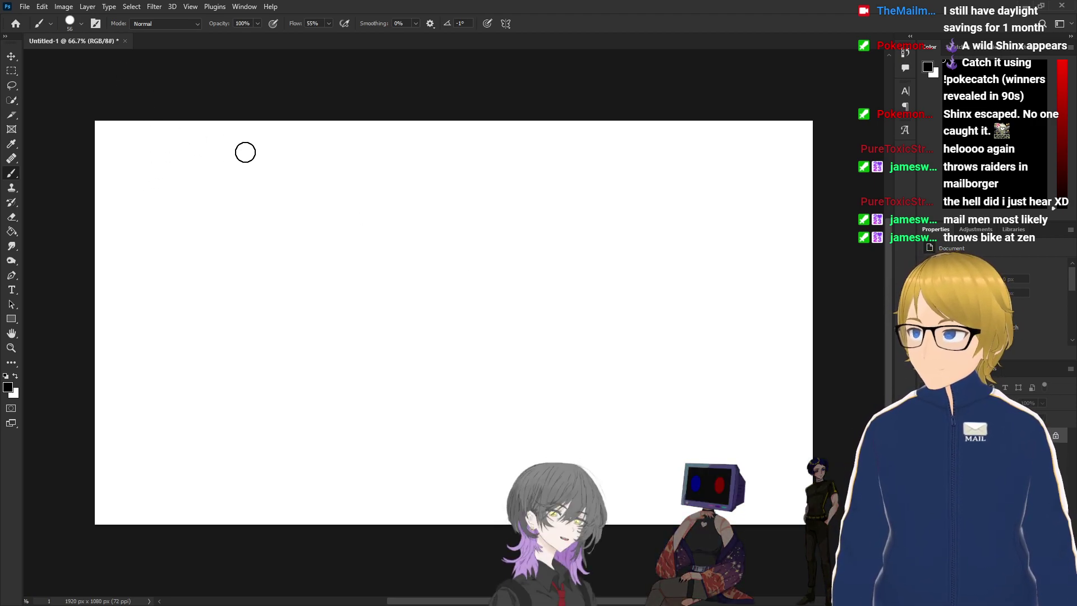
# Step: Handwrite the capitals "Z", "E" and "N" spaced diagonally from the canvas's upper-left corner through its centre to the lower-right corner
pyautogui.moveTo(130, 130)
pyautogui.mouseDown()
pyautogui.moveTo(218, 156)
pyautogui.moveTo(230, 231)
pyautogui.mouseUp()
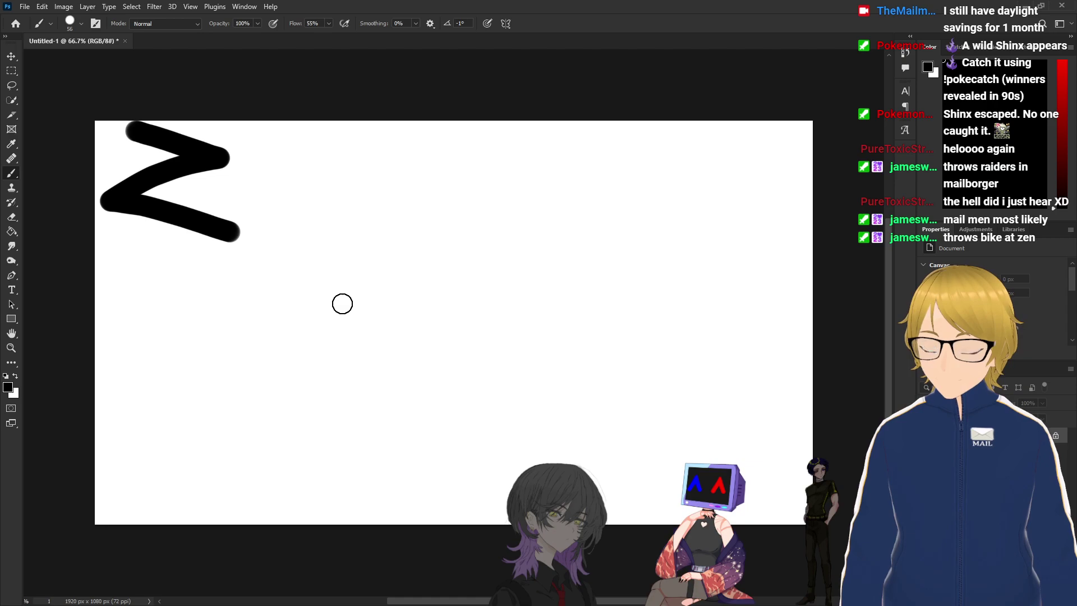
pyautogui.moveTo(380, 280)
pyautogui.mouseDown()
pyautogui.moveTo(414, 361)
pyautogui.moveTo(427, 364)
pyautogui.mouseUp()
pyautogui.moveTo(378, 315); pyautogui.dragTo(443, 322)
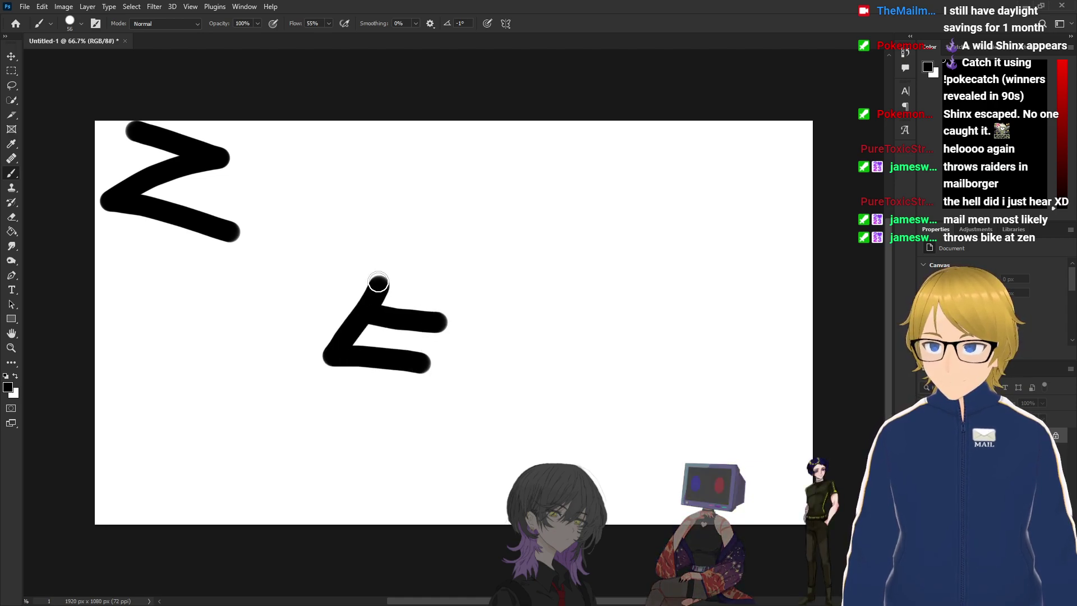
pyautogui.moveTo(380, 279); pyautogui.dragTo(474, 292)
pyautogui.moveTo(656, 505)
pyautogui.mouseDown()
pyautogui.moveTo(646, 415)
pyautogui.moveTo(721, 435)
pyautogui.moveTo(720, 405)
pyautogui.mouseUp()
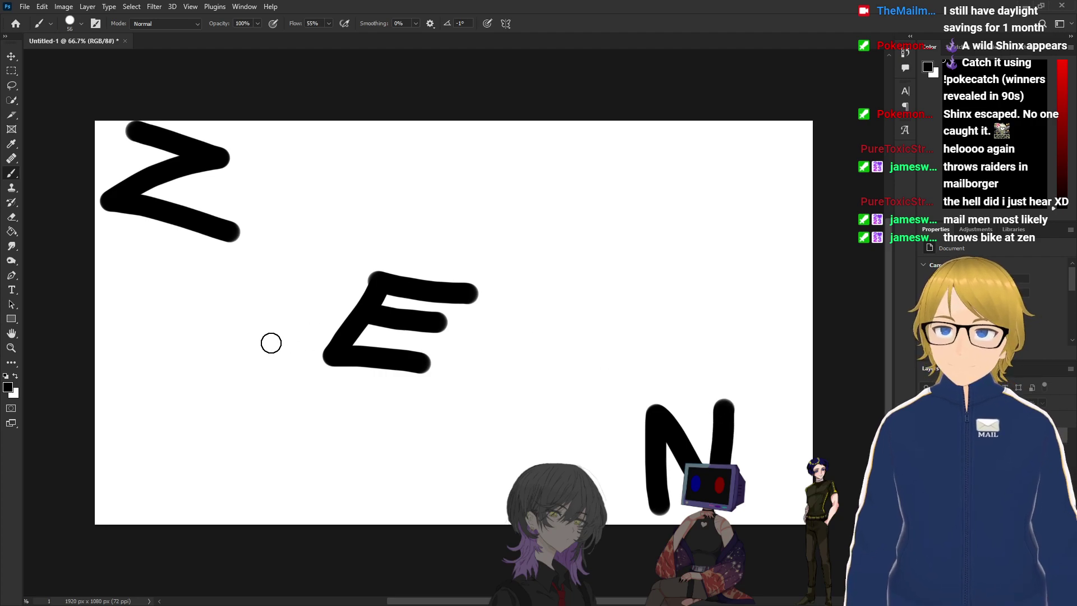
# Step: Try long diagonal brush lines above and below the "Z E N" letters, plus one stroke slanting the opposite way
pyautogui.moveTo(347, 137); pyautogui.dragTo(816, 434)
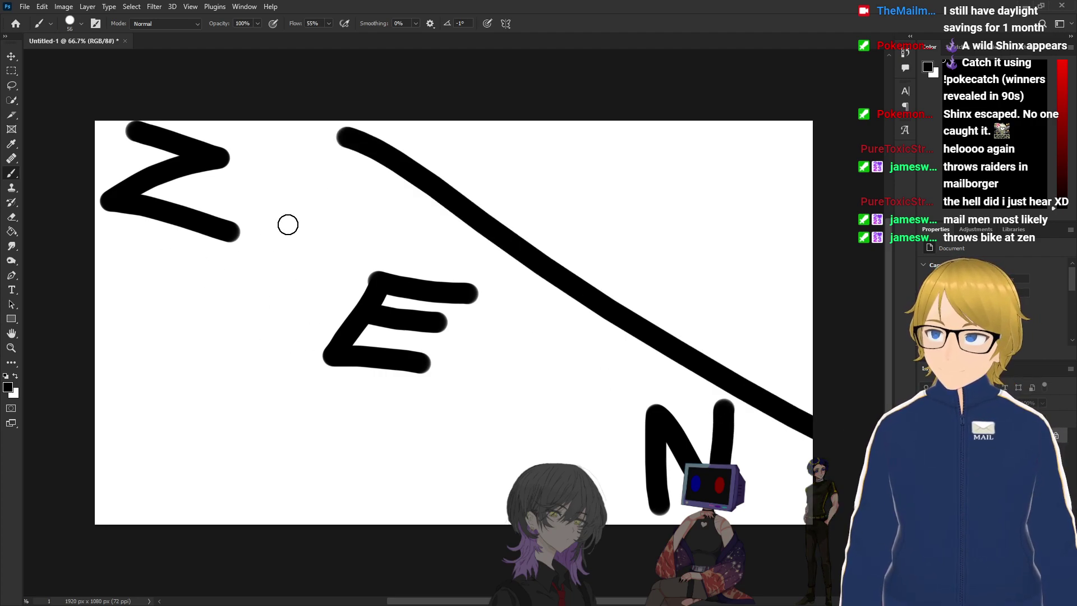
pyautogui.hotkey('ctrl', 'z')
pyautogui.moveTo(255, 133); pyautogui.dragTo(818, 400)
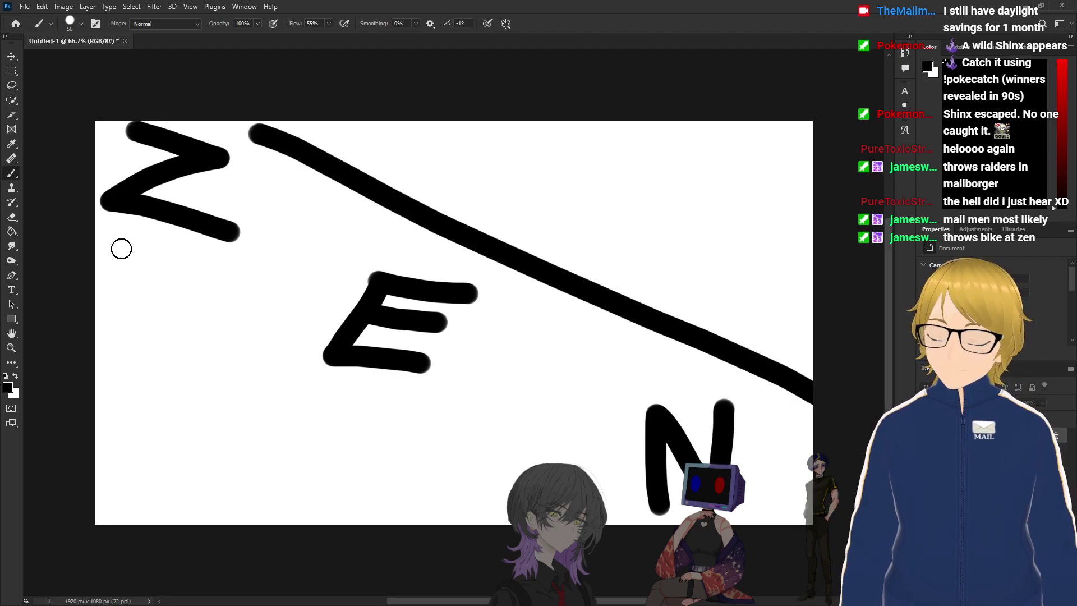
pyautogui.moveTo(124, 248); pyautogui.dragTo(508, 522)
pyautogui.hotkey('ctrl', 'z')
pyautogui.moveTo(131, 289); pyautogui.dragTo(502, 522)
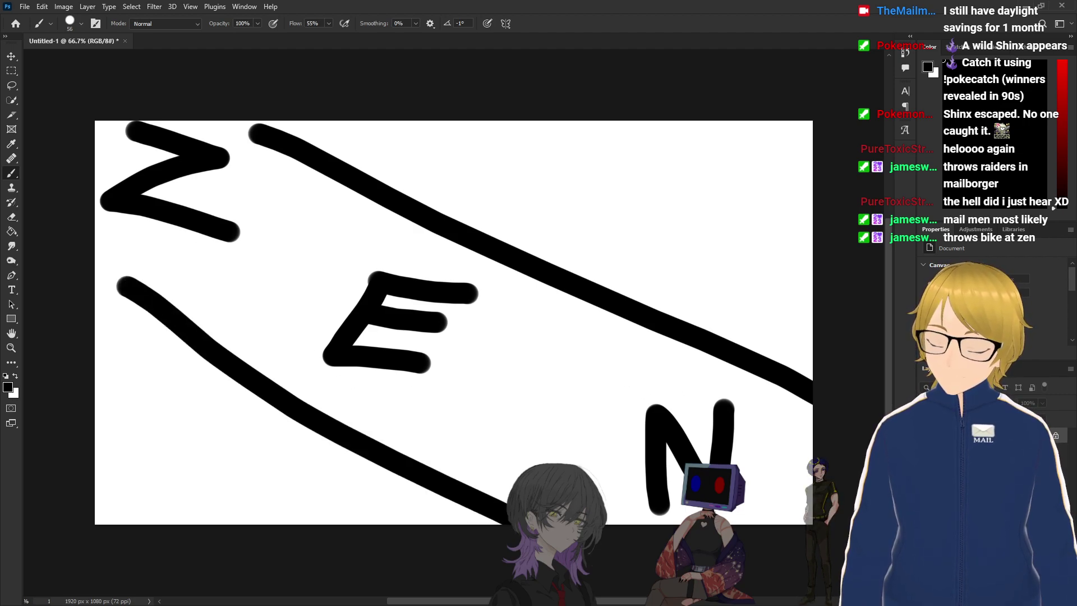
pyautogui.hotkey('ctrl', 'z')
pyautogui.hotkey('ctrl', 'z')
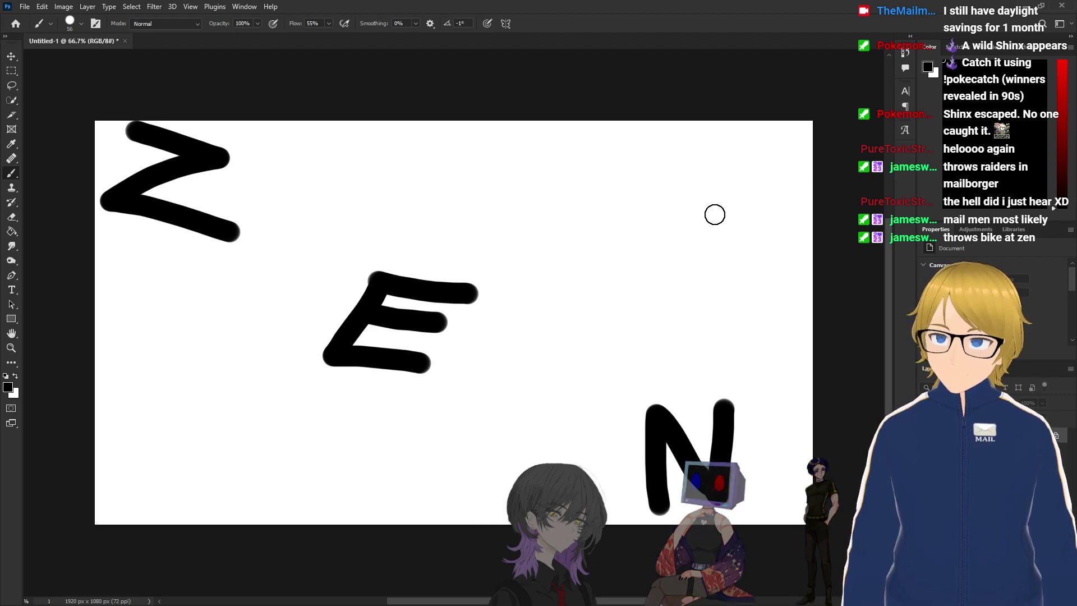
pyautogui.moveTo(729, 194); pyautogui.dragTo(465, 561)
pyautogui.hotkey('ctrl', 'z')
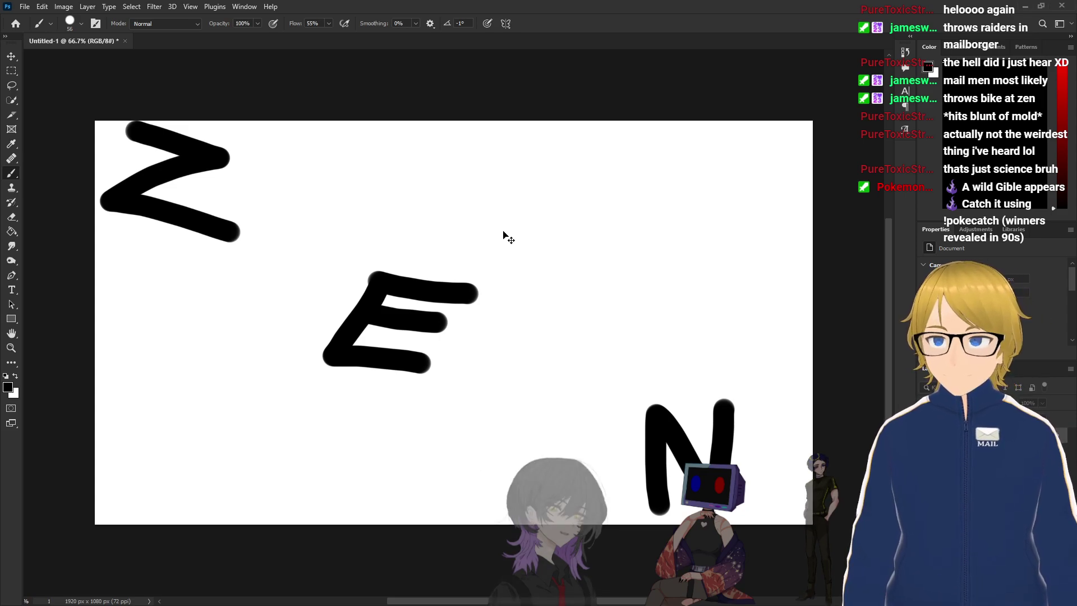
# Step: Undo the "Z", "E" and "N" letters to clear the canvas
pyautogui.hotkey('ctrl', 'z')
pyautogui.hotkey('ctrl', 'z')
pyautogui.hotkey('ctrl', 'z')
pyautogui.hotkey('ctrl', 'z')
pyautogui.hotkey('ctrl', 'z')
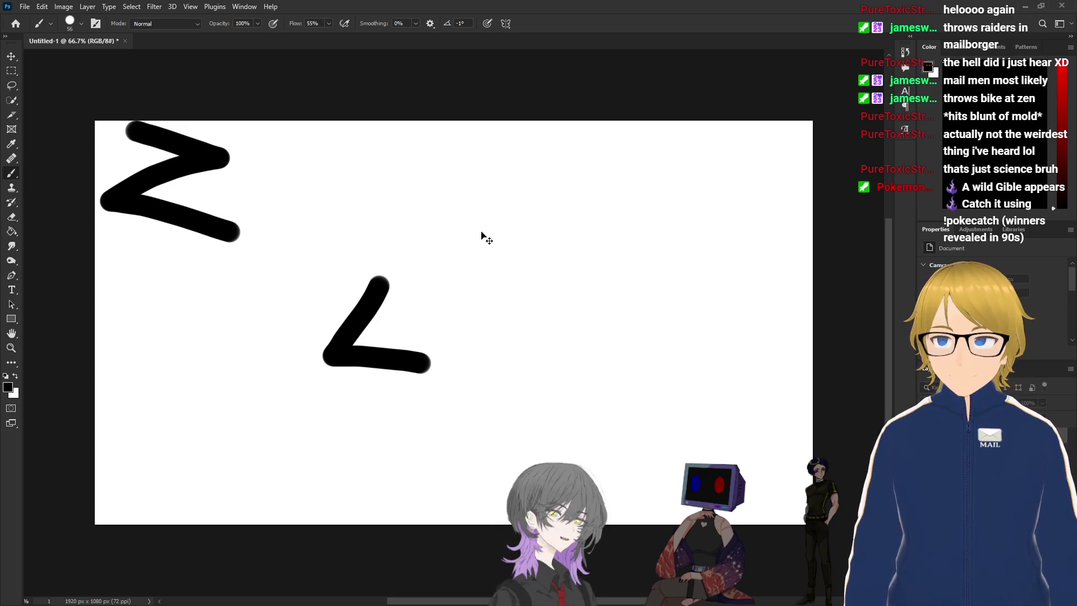
pyautogui.moveTo(197, 154)
pyautogui.mouseDown()
pyautogui.moveTo(108, 258)
pyautogui.moveTo(331, 212)
pyautogui.moveTo(561, 343)
pyautogui.moveTo(608, 423)
pyautogui.moveTo(699, 393)
pyautogui.mouseUp()
pyautogui.hotkey('ctrl', 'z')
pyautogui.moveTo(180, 194)
pyautogui.mouseDown()
pyautogui.moveTo(127, 308)
pyautogui.moveTo(356, 238)
pyautogui.moveTo(361, 336)
pyautogui.mouseUp()
pyautogui.hotkey('ctrl', 'z')
# Step: Handwrite a large cursive "me" sloping down across the canvas from its upper-left corner to the lower right
pyautogui.moveTo(259, 138); pyautogui.dragTo(121, 283)
pyautogui.moveTo(178, 242)
pyautogui.mouseDown()
pyautogui.moveTo(255, 334)
pyautogui.moveTo(345, 400)
pyautogui.moveTo(384, 357)
pyautogui.moveTo(690, 302)
pyautogui.moveTo(524, 380)
pyautogui.moveTo(739, 457)
pyautogui.mouseUp()
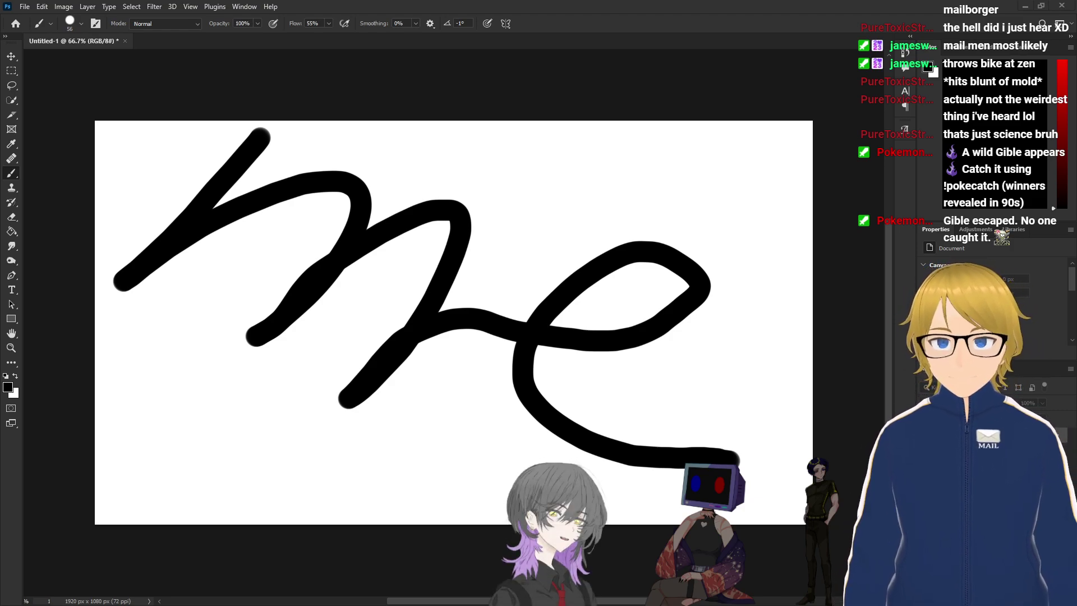
# Step: Clear the "me" lettering and draw one large right-pointing arrow across the middle of the canvas
pyautogui.hotkey('ctrl', 'z')
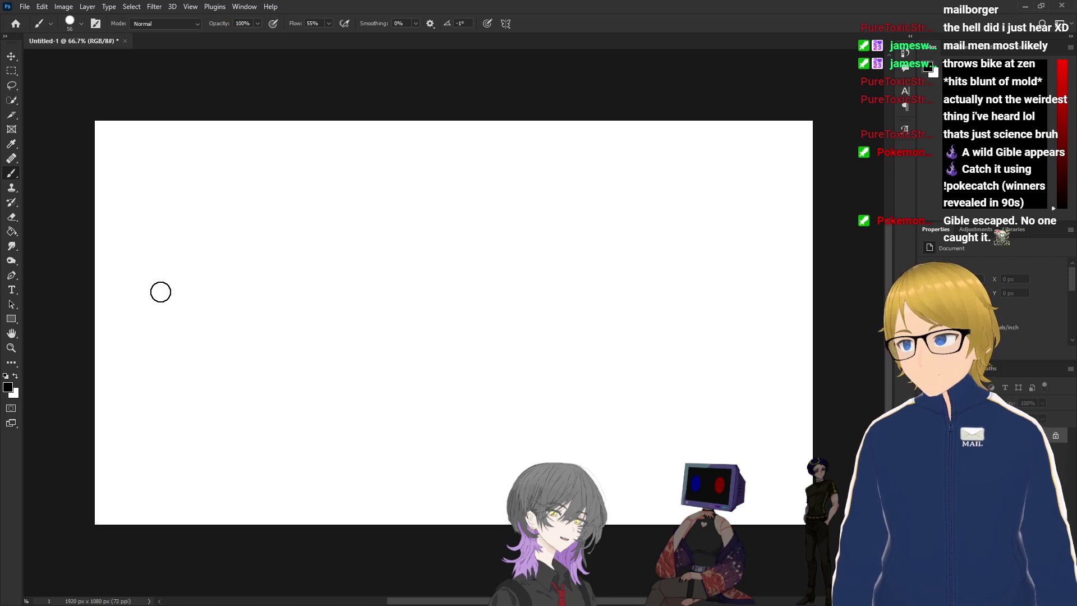
pyautogui.moveTo(147, 331)
pyautogui.mouseDown()
pyautogui.moveTo(665, 340)
pyautogui.moveTo(544, 252)
pyautogui.moveTo(665, 348)
pyautogui.moveTo(537, 450)
pyautogui.mouseUp()
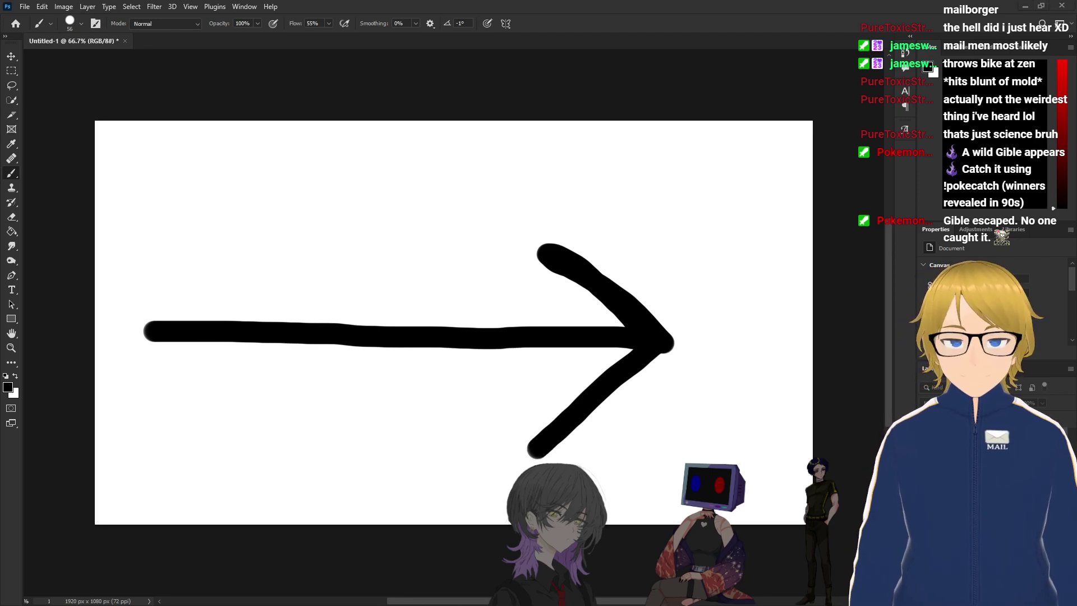
pyautogui.hotkey('ctrl', 'z')
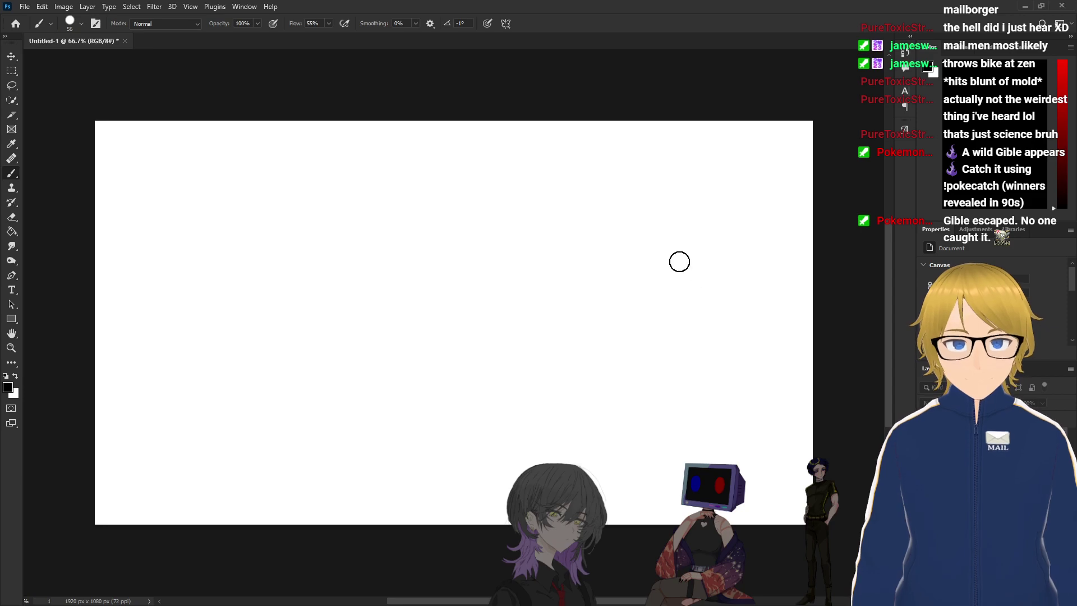
pyautogui.moveTo(594, 199)
pyautogui.mouseDown()
pyautogui.moveTo(750, 320)
pyautogui.moveTo(576, 434)
pyautogui.mouseUp()
pyautogui.moveTo(745, 317)
pyautogui.mouseDown()
pyautogui.moveTo(287, 320)
pyautogui.moveTo(177, 332)
pyautogui.moveTo(214, 318)
pyautogui.moveTo(740, 321)
pyautogui.mouseUp()
pyautogui.hotkey('ctrl', 'z')
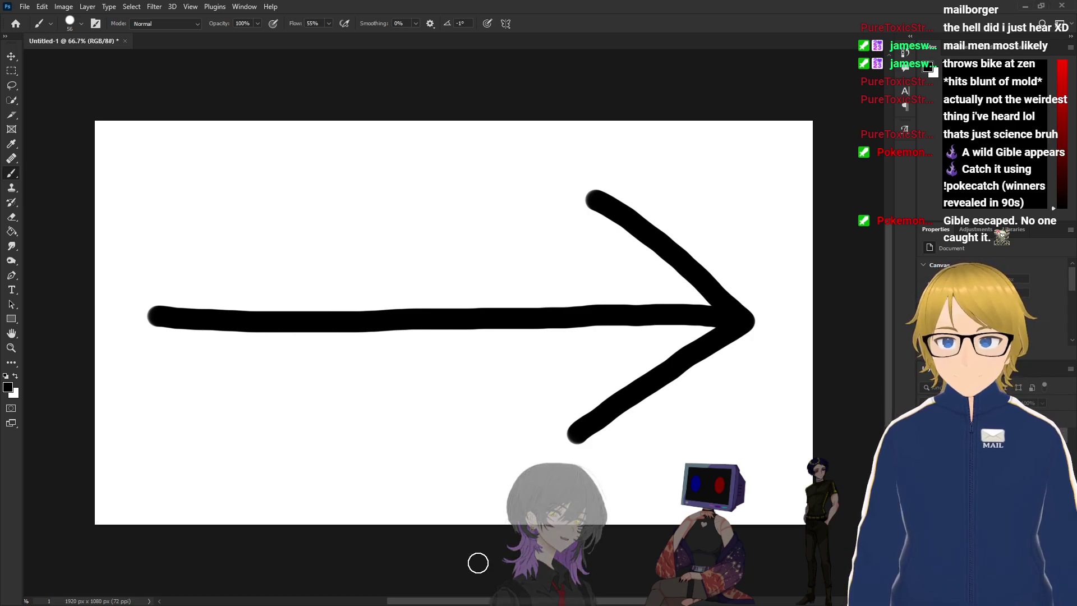
# Step: Undo the right-pointing arrow and draw a large upward-pointing arrow spanning nearly the full height of the canvas
pyautogui.hotkey('ctrl', 'z')
pyautogui.hotkey('ctrl', 'z')
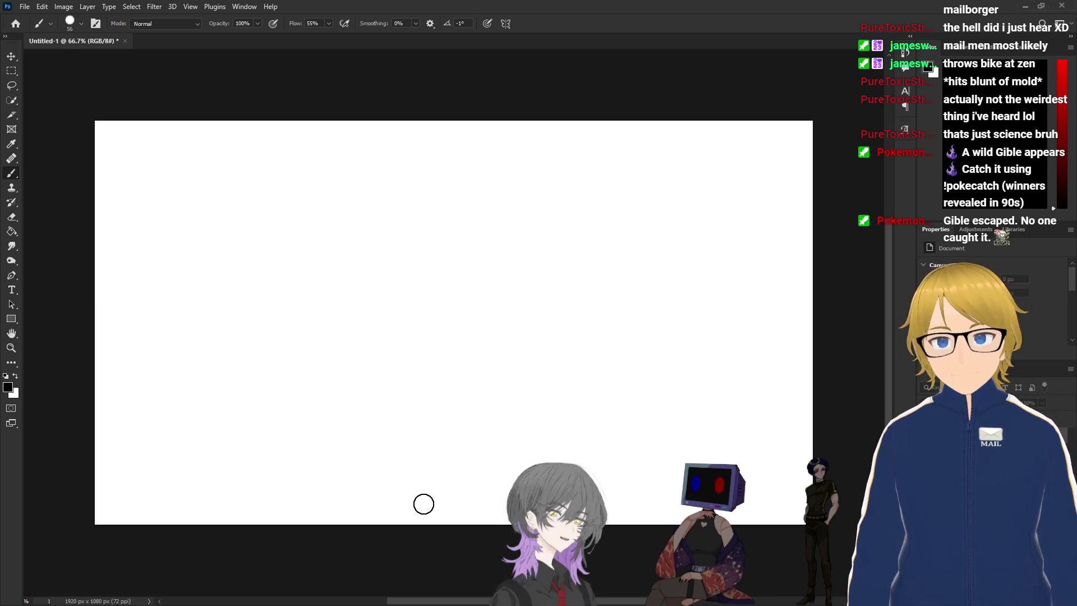
pyautogui.moveTo(441, 503)
pyautogui.mouseDown()
pyautogui.moveTo(443, 153)
pyautogui.moveTo(329, 264)
pyautogui.moveTo(457, 149)
pyautogui.moveTo(574, 274)
pyautogui.mouseUp()
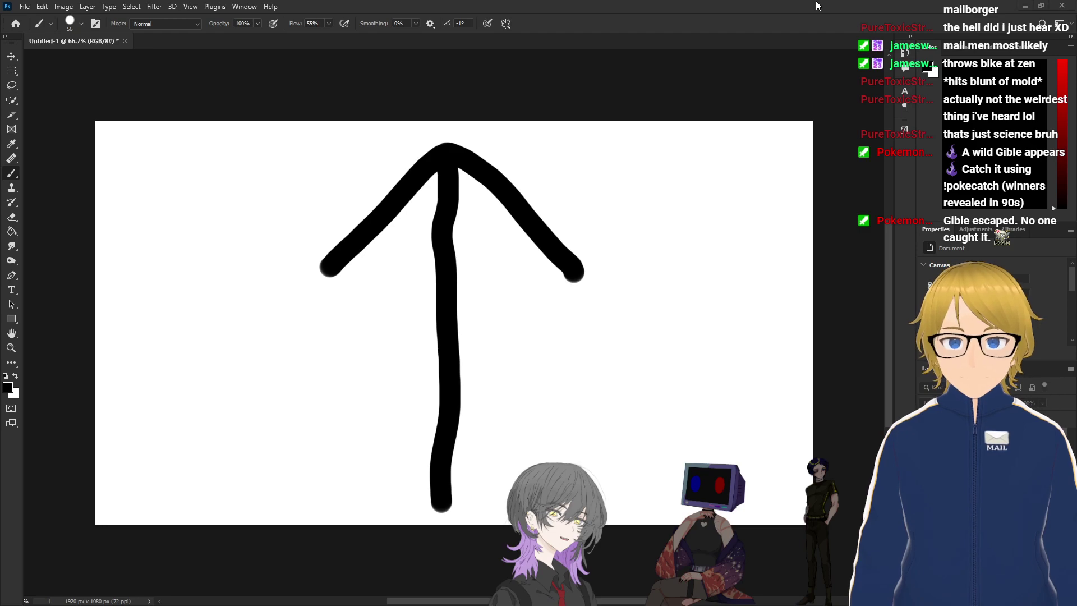
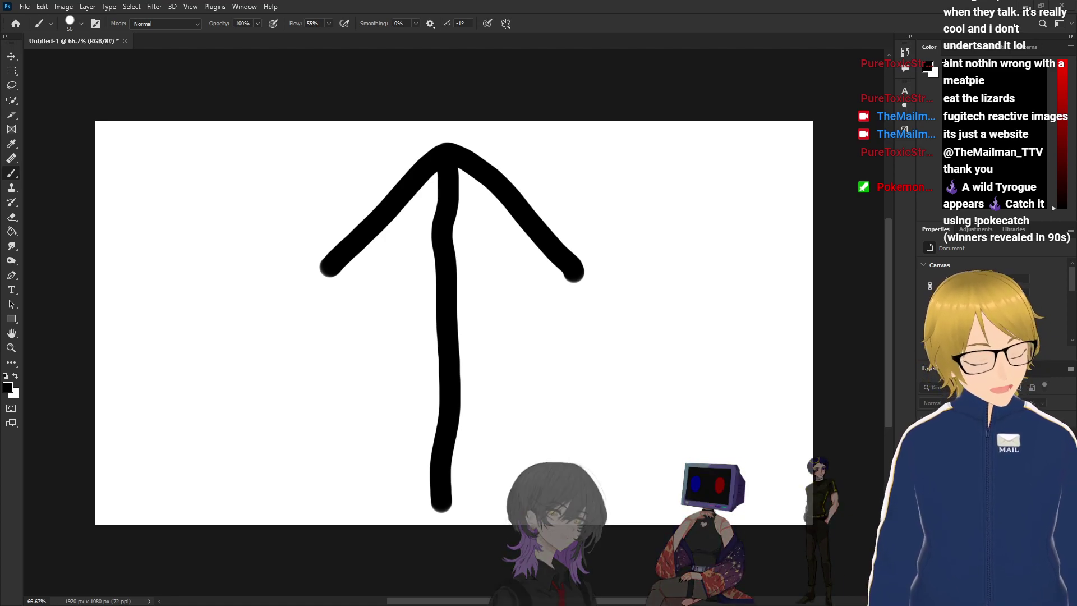
pyautogui.scroll(2, 1033, 327)
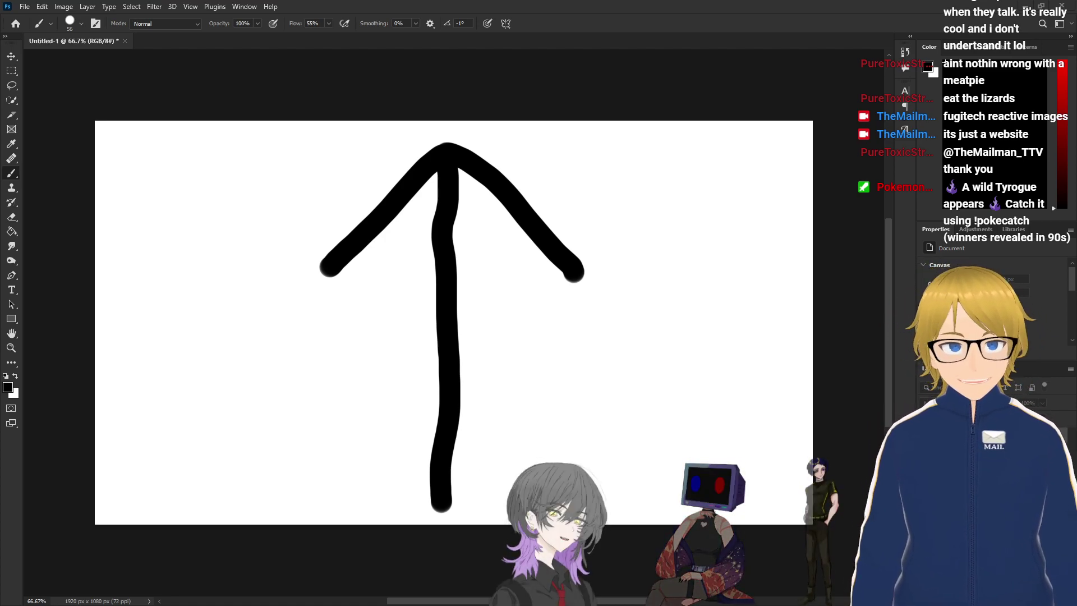